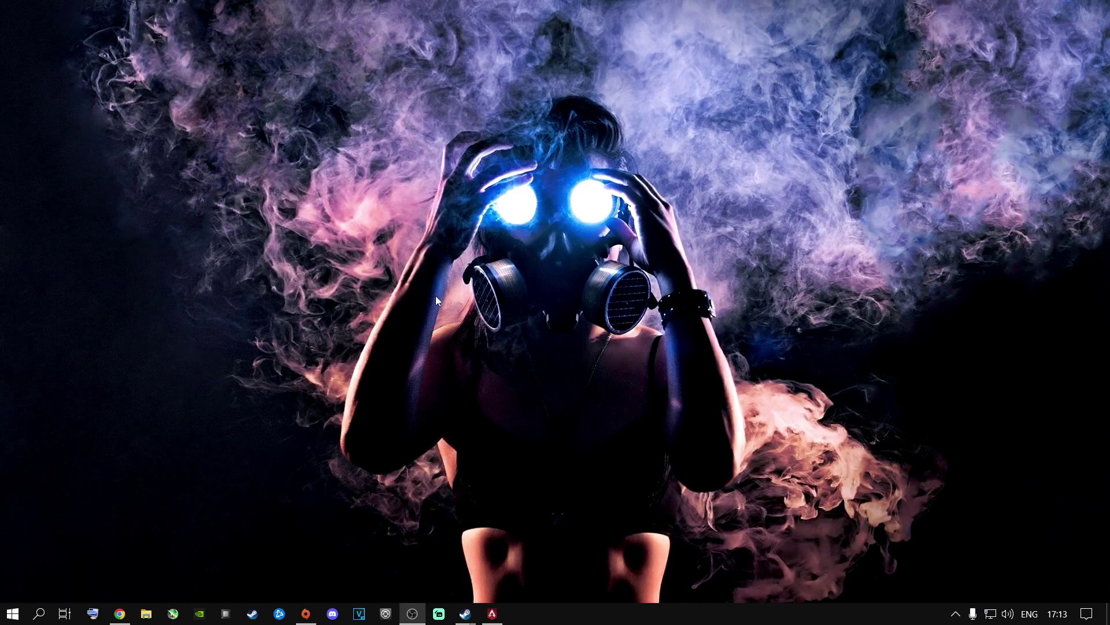
# Launch NVIDIA Control Panel from the desktop's right-click menu and go to Manage 3D settings.
pyautogui.rightClick(494, 317)
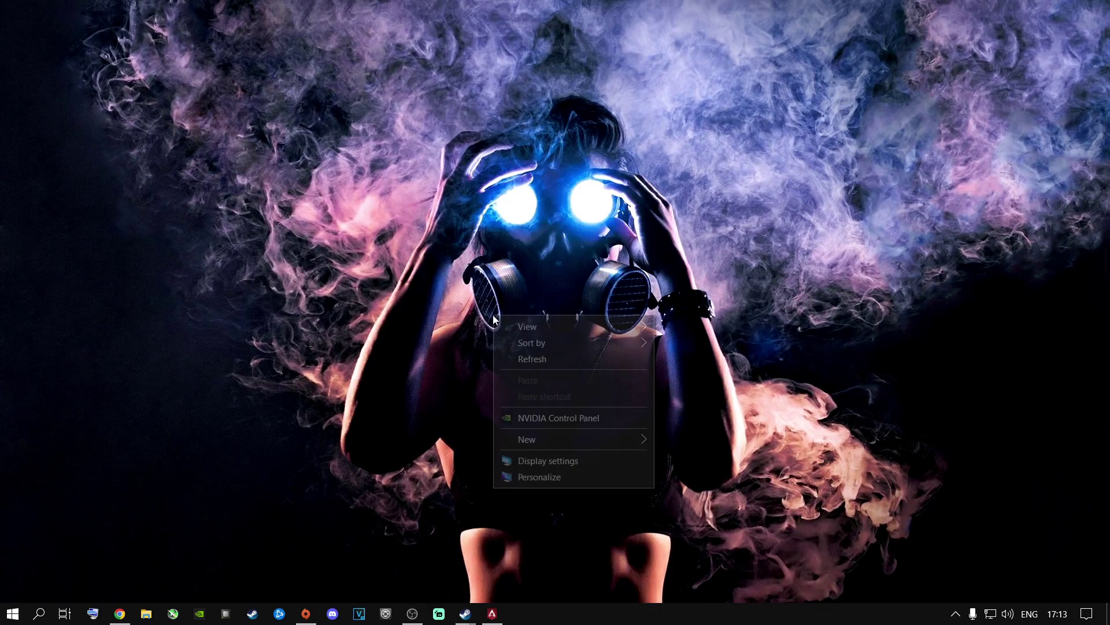
pyautogui.click(550, 417)
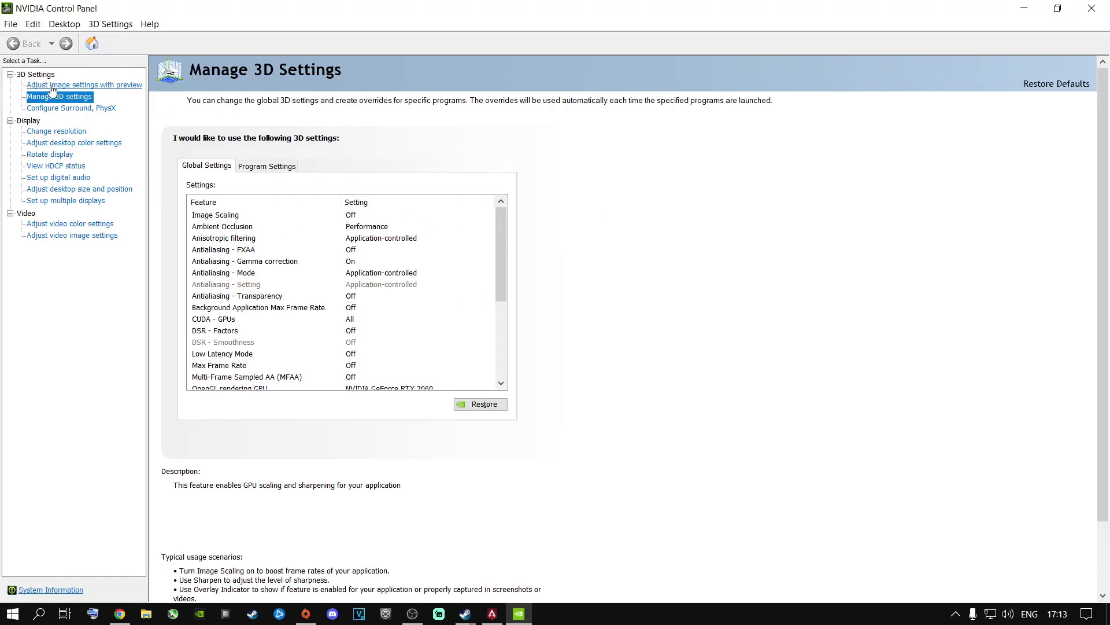
pyautogui.click(52, 85)
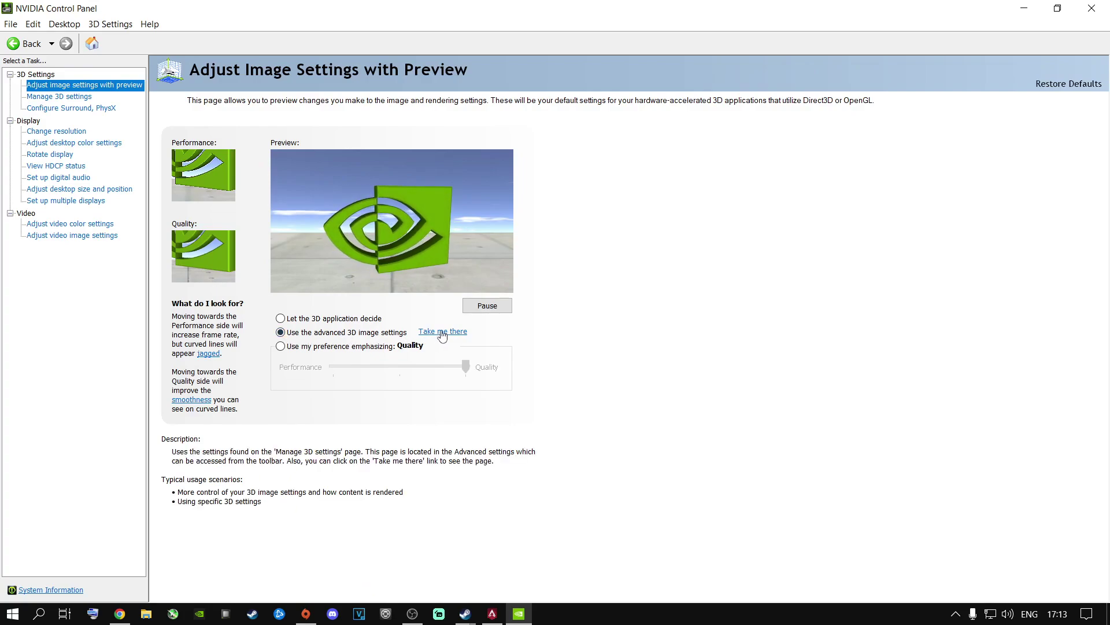
pyautogui.click(59, 97)
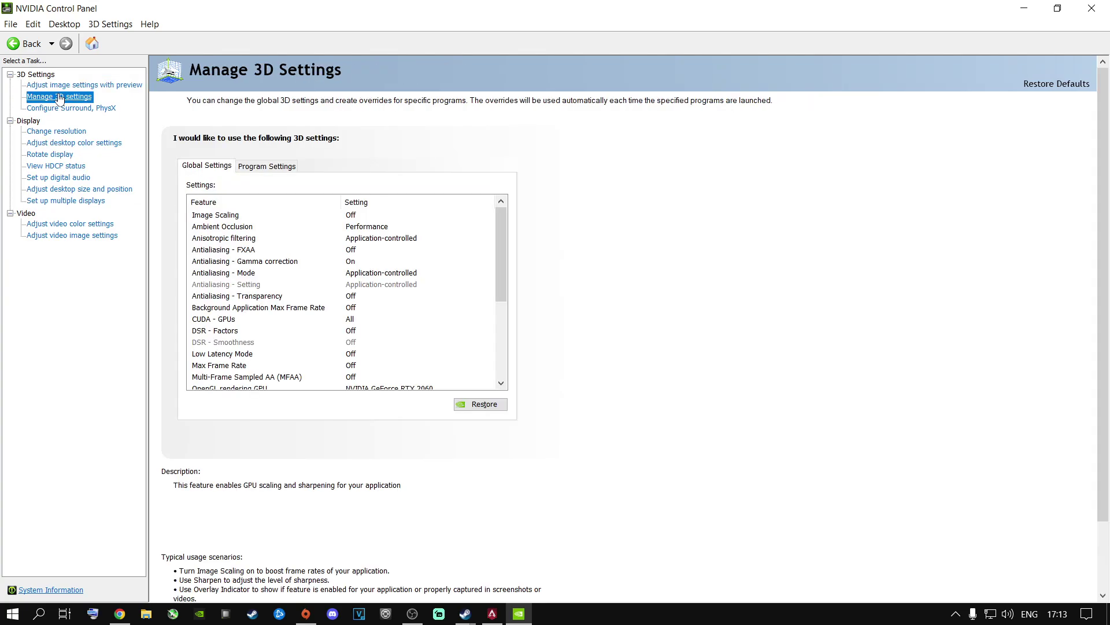
# Browse the Program Settings list of programs available to customize.
pyautogui.click(260, 169)
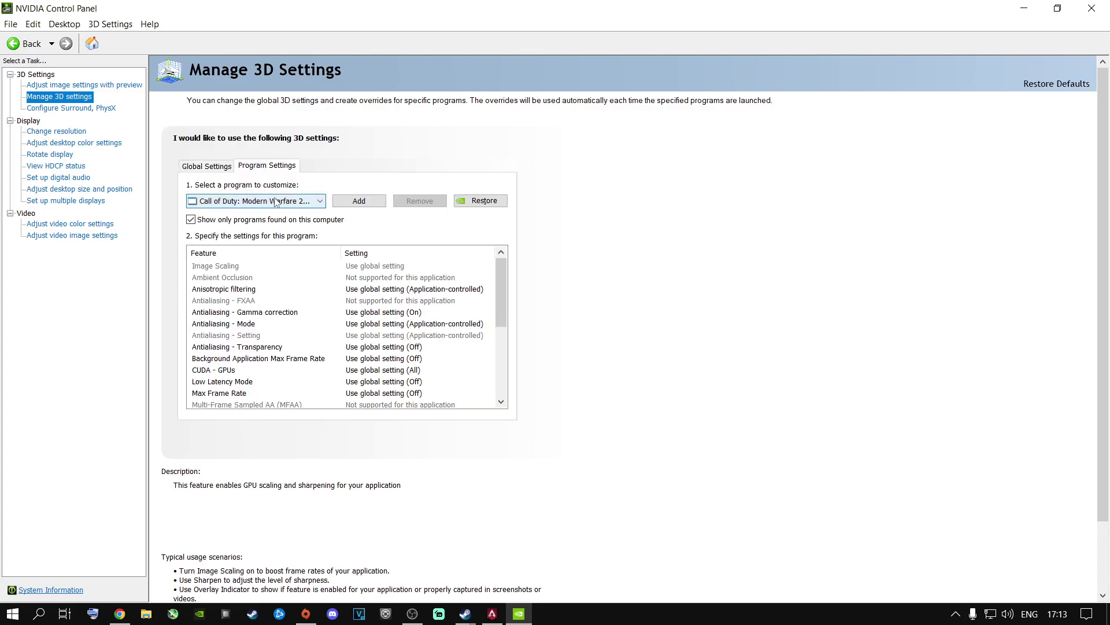
pyautogui.click(279, 207)
pyautogui.scroll(-2, 284, 347)
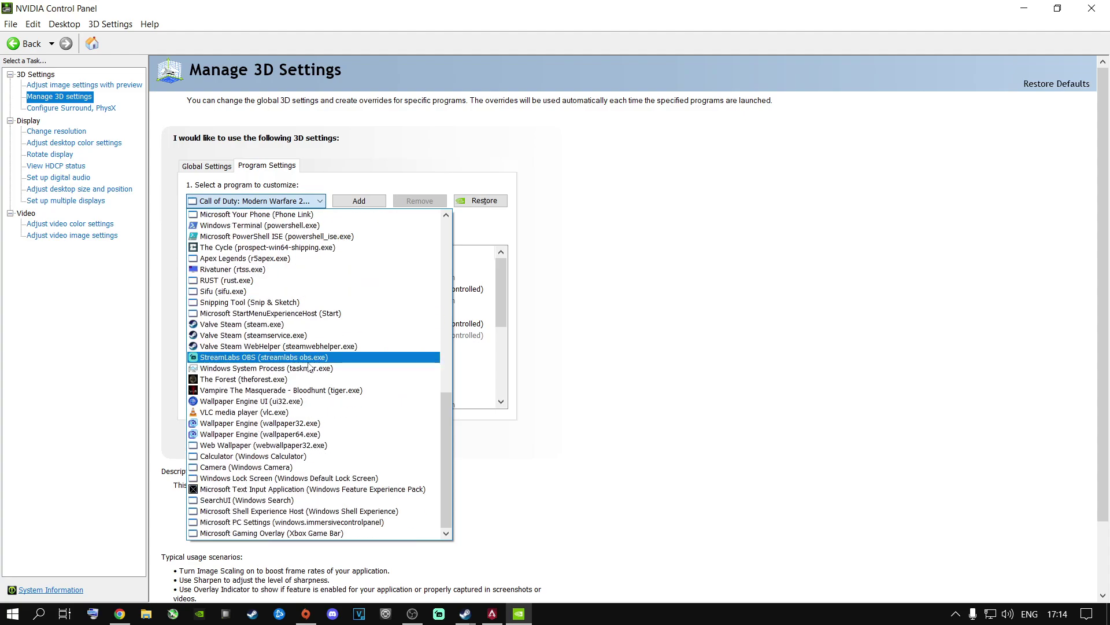
pyautogui.scroll(12, 284, 397)
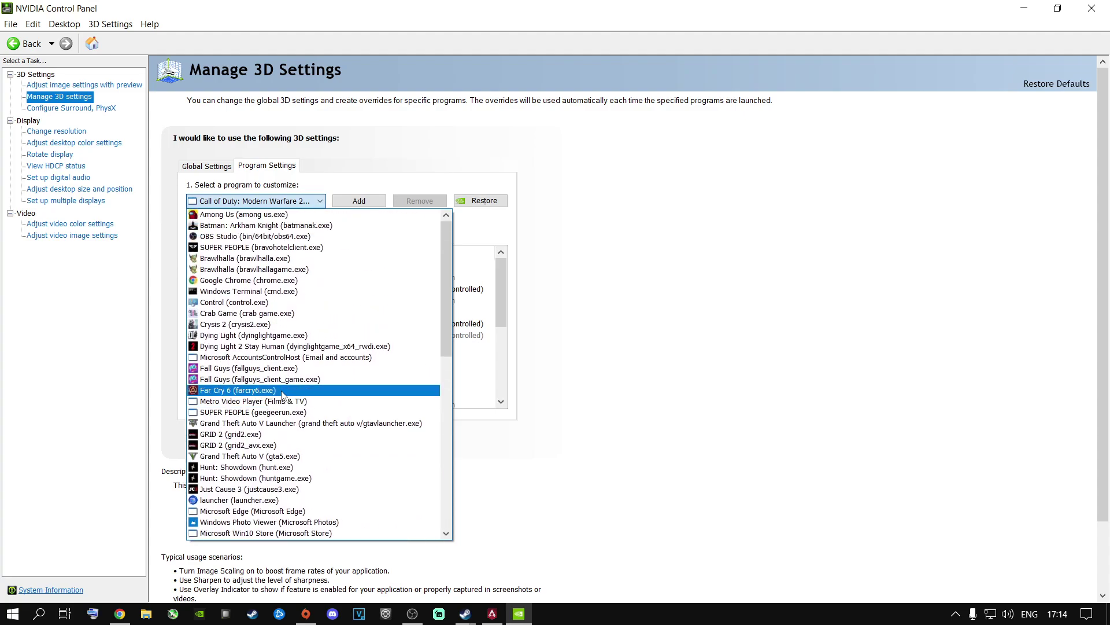
pyautogui.scroll(-12, 368, 381)
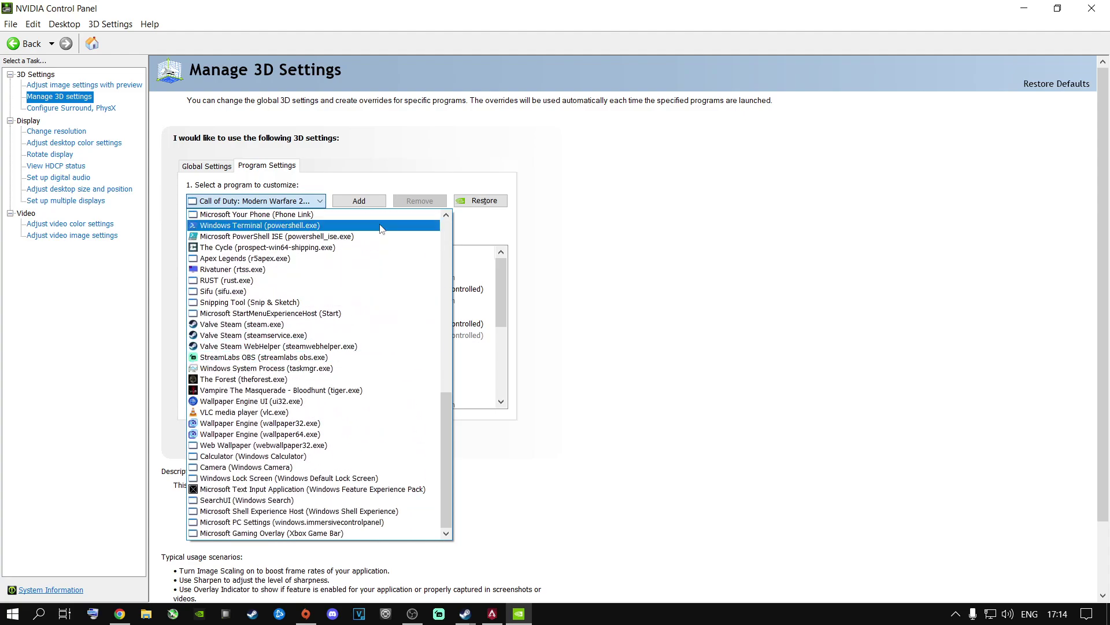
pyautogui.click(370, 201)
# Add Apex Legends (r5apex.exe) as a customized program, then return to Global Settings.
pyautogui.click(370, 201)
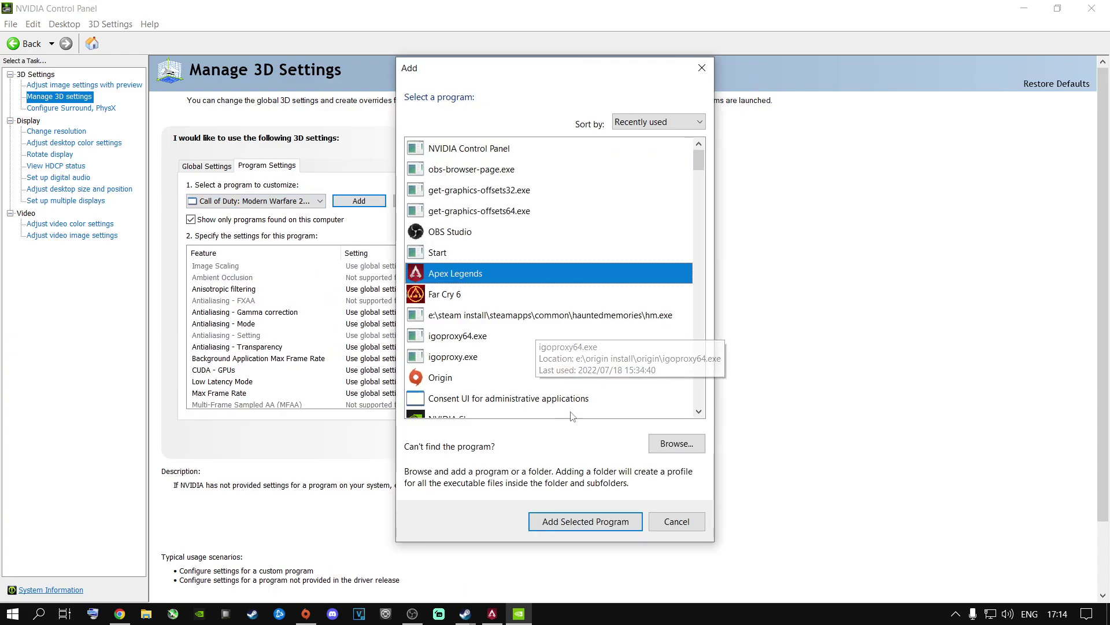
pyautogui.click(581, 520)
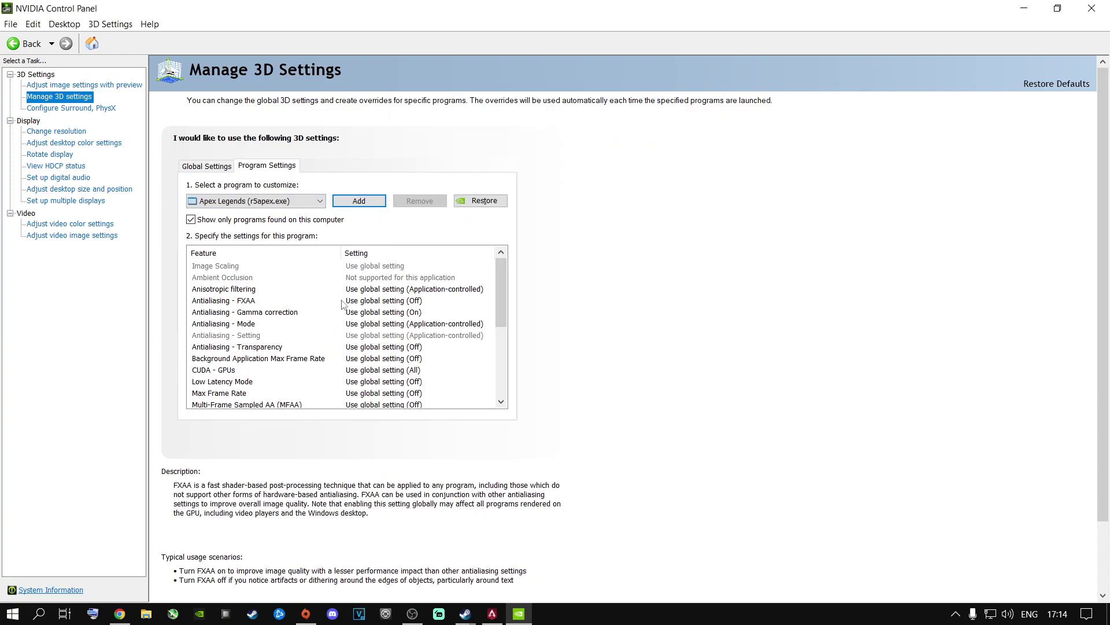
pyautogui.scroll(-5, 286, 308)
pyautogui.scroll(5, 294, 317)
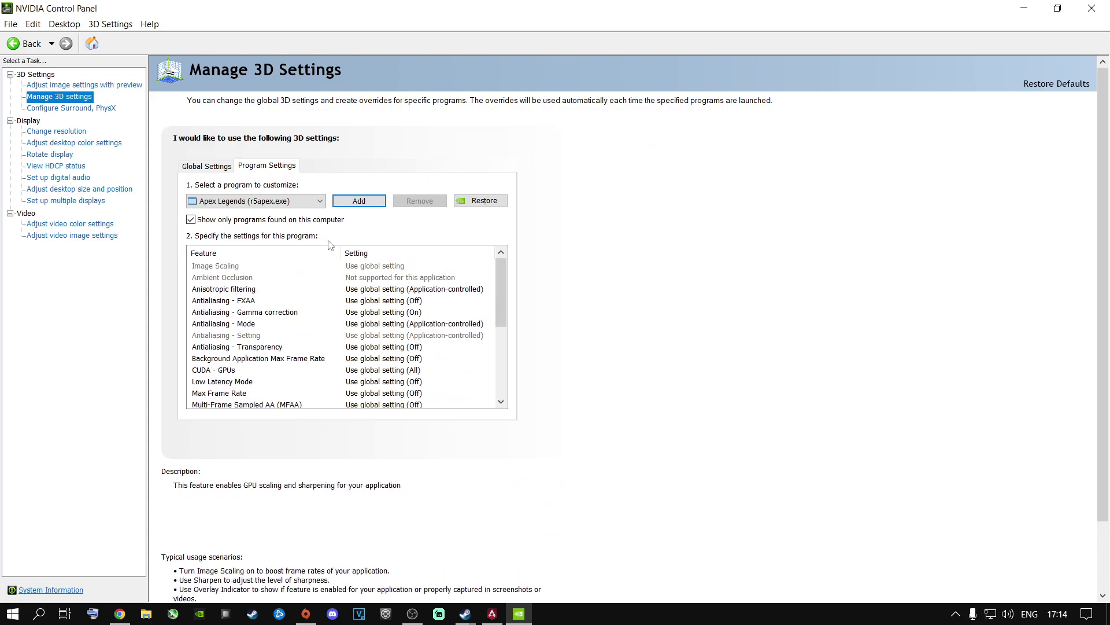
pyautogui.click(201, 169)
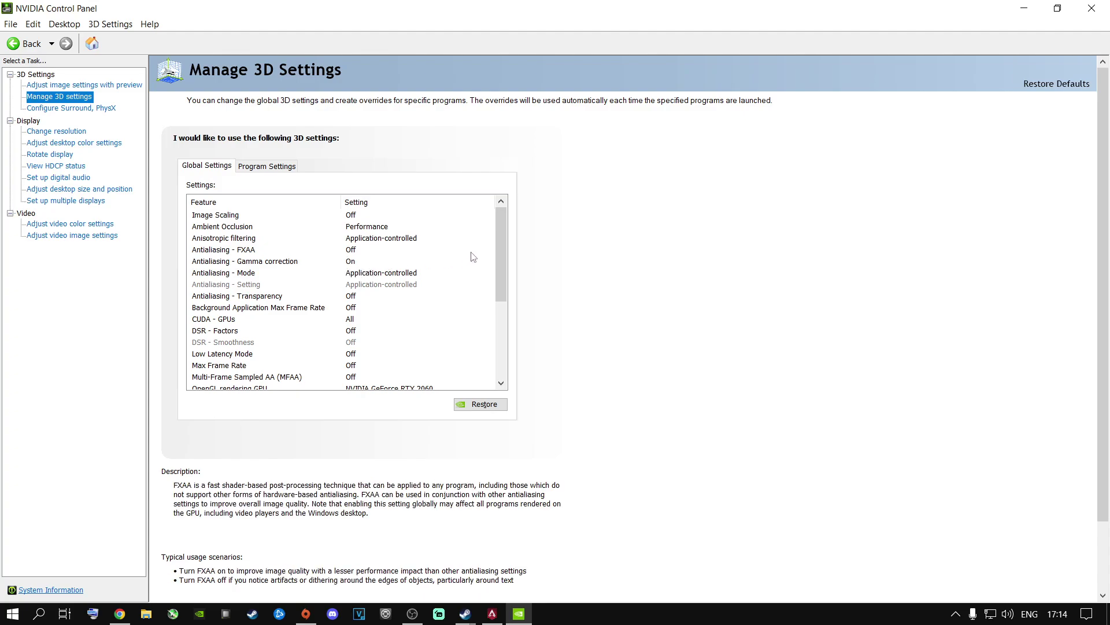
# Scroll the global 3D settings list down to Power management mode and Texture filtering - Quality.
pyautogui.moveTo(502, 241); pyautogui.dragTo(497, 321)
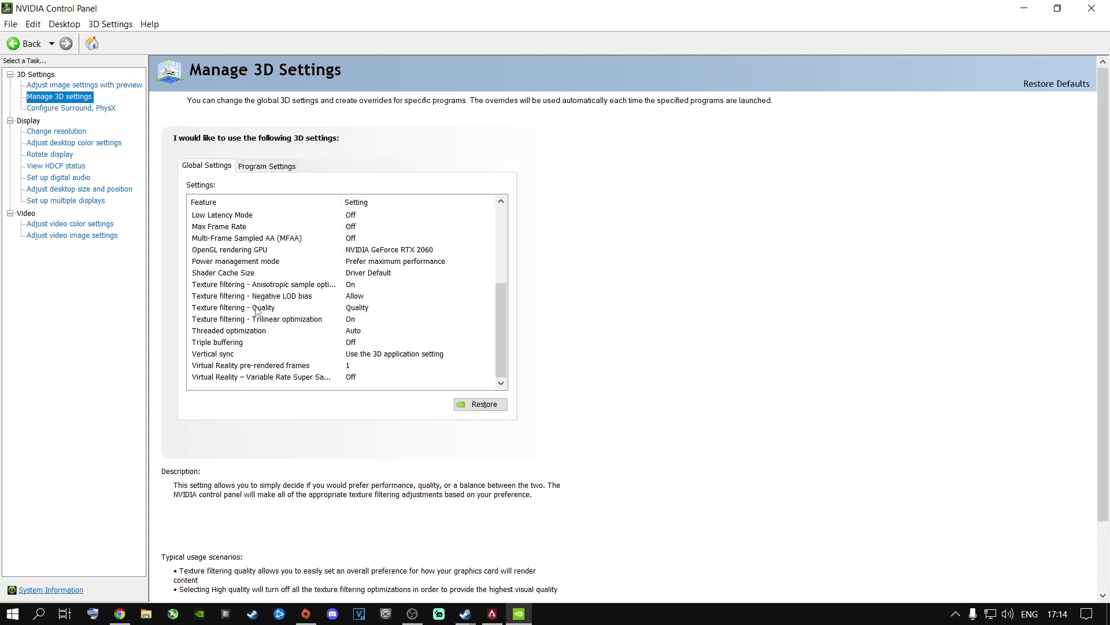
pyautogui.click(358, 308)
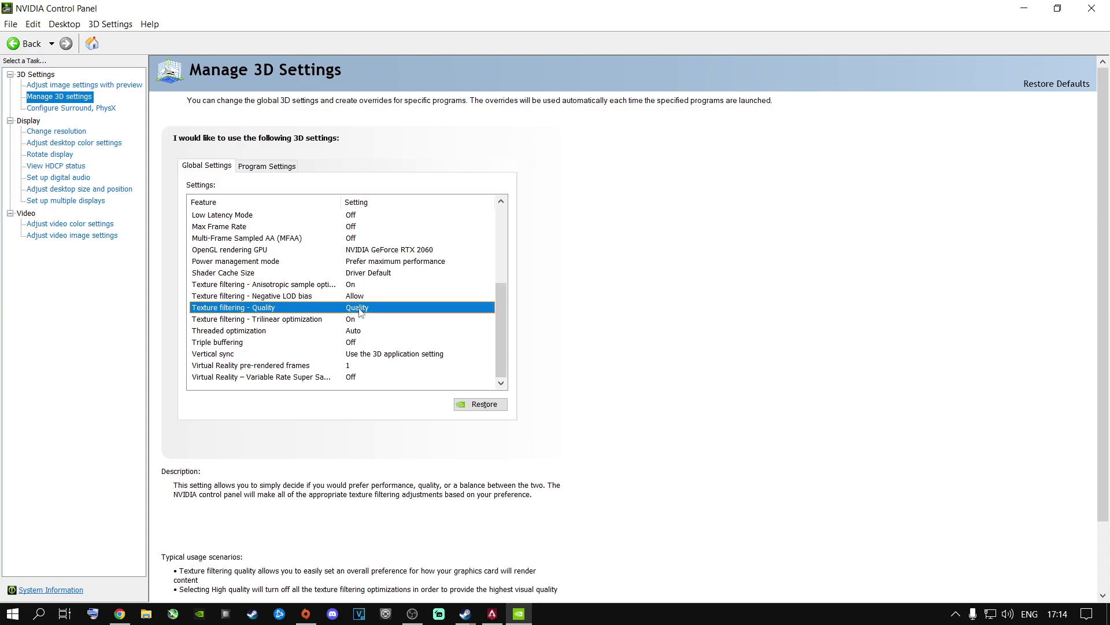
pyautogui.click(359, 310)
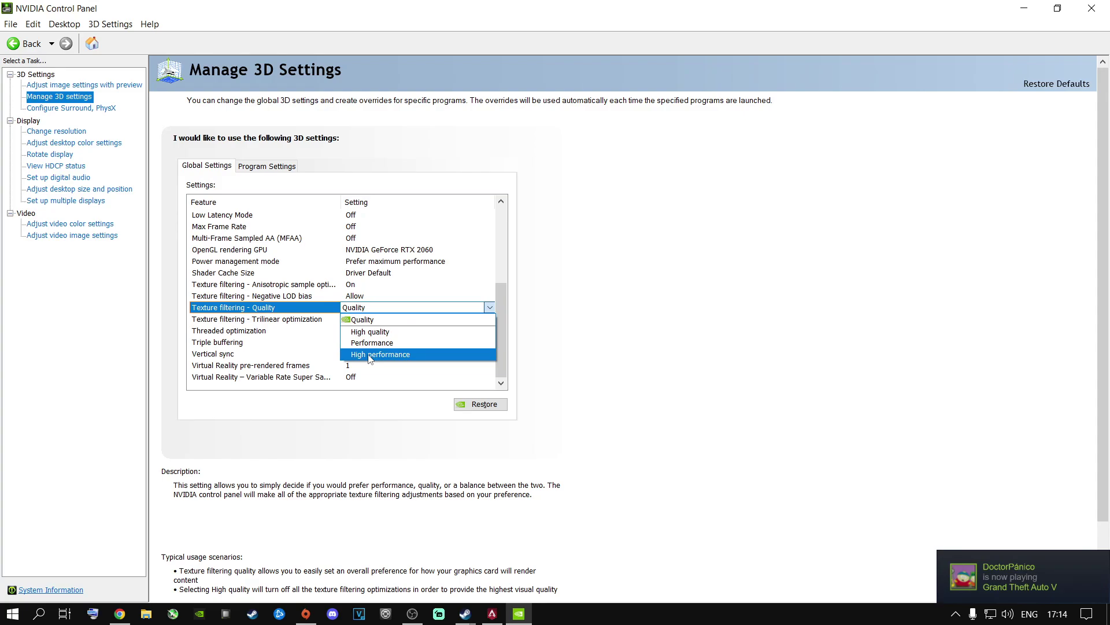
pyautogui.click(372, 321)
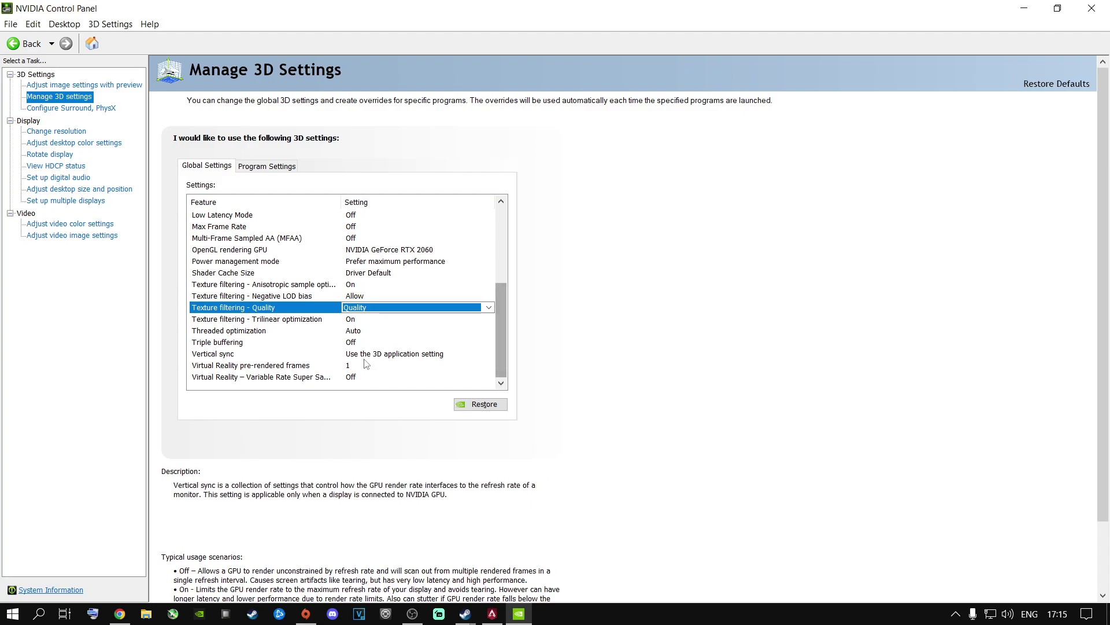
pyautogui.moveTo(498, 338); pyautogui.dragTo(496, 266)
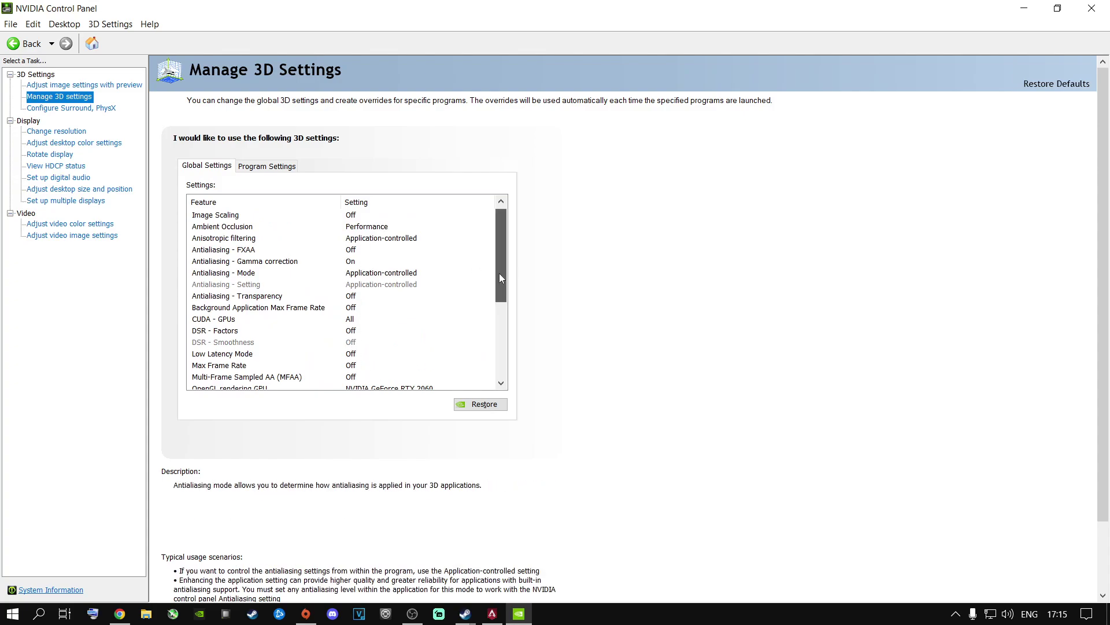
pyautogui.moveTo(498, 272); pyautogui.dragTo(498, 343)
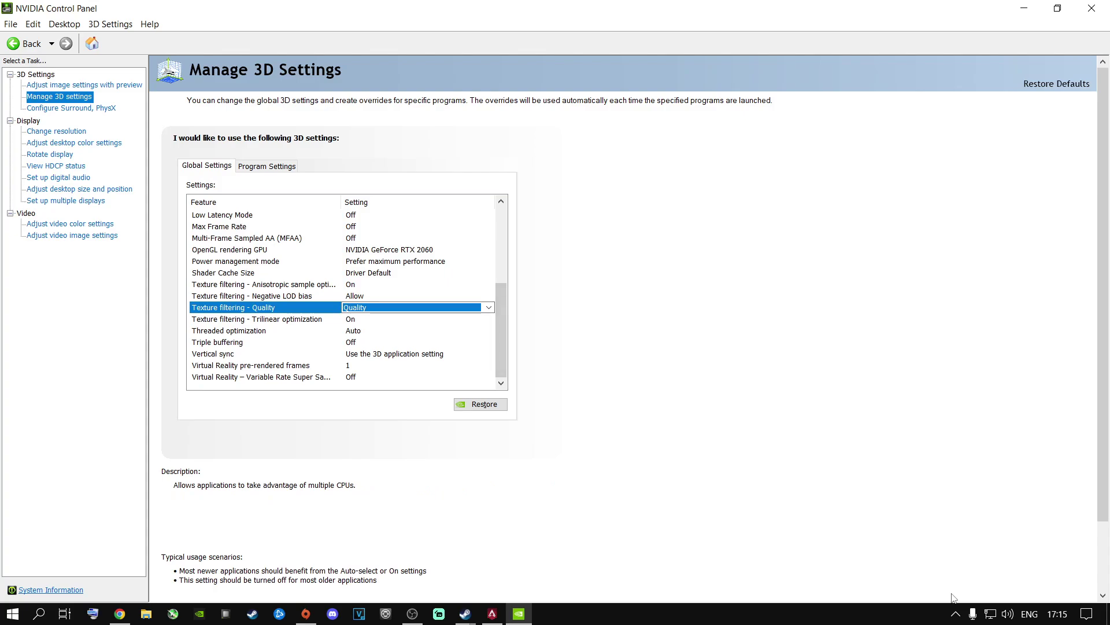
# Set the PhysX processor to NVIDIA GeForce RTX 2060 on the Surround, PhysX page and apply it.
pyautogui.click(71, 110)
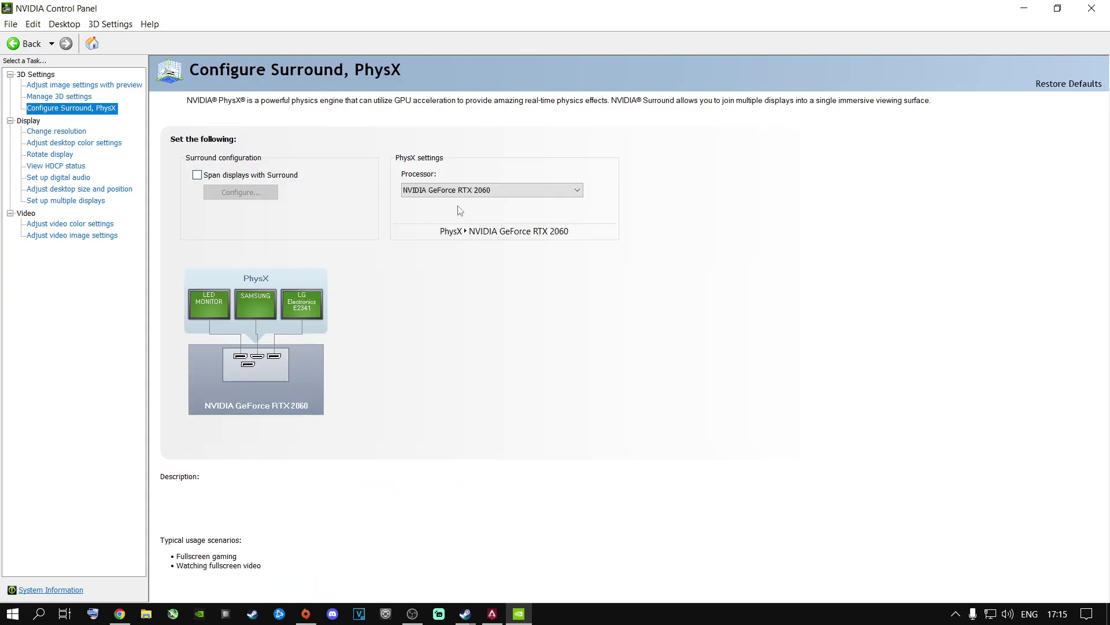
pyautogui.click(474, 191)
pyautogui.click(438, 204)
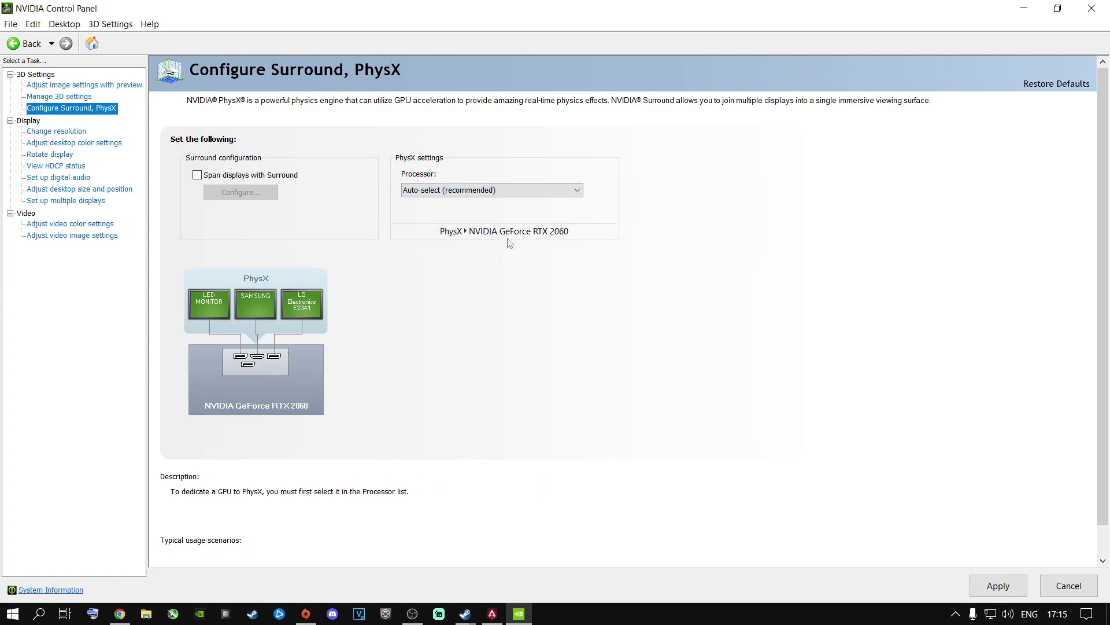
pyautogui.click(477, 195)
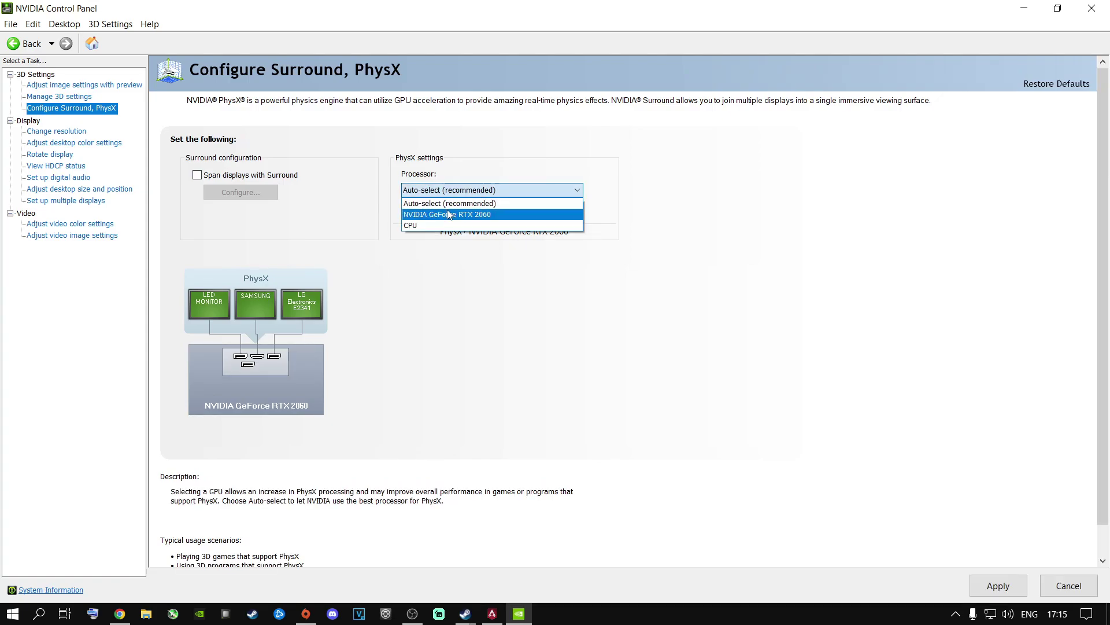
pyautogui.click(449, 215)
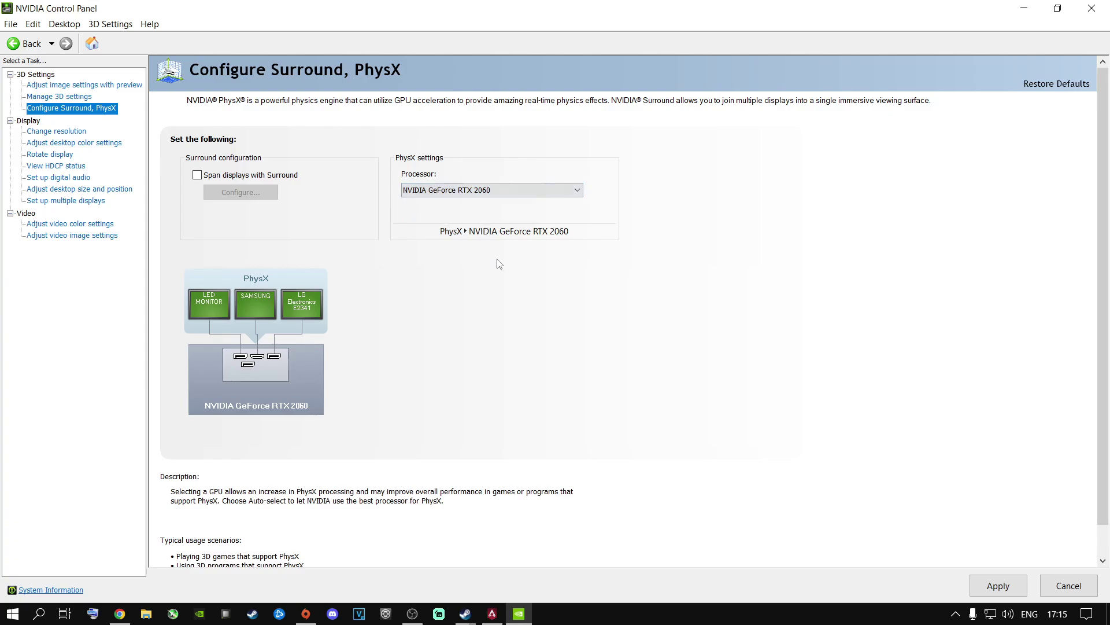
pyautogui.click(995, 585)
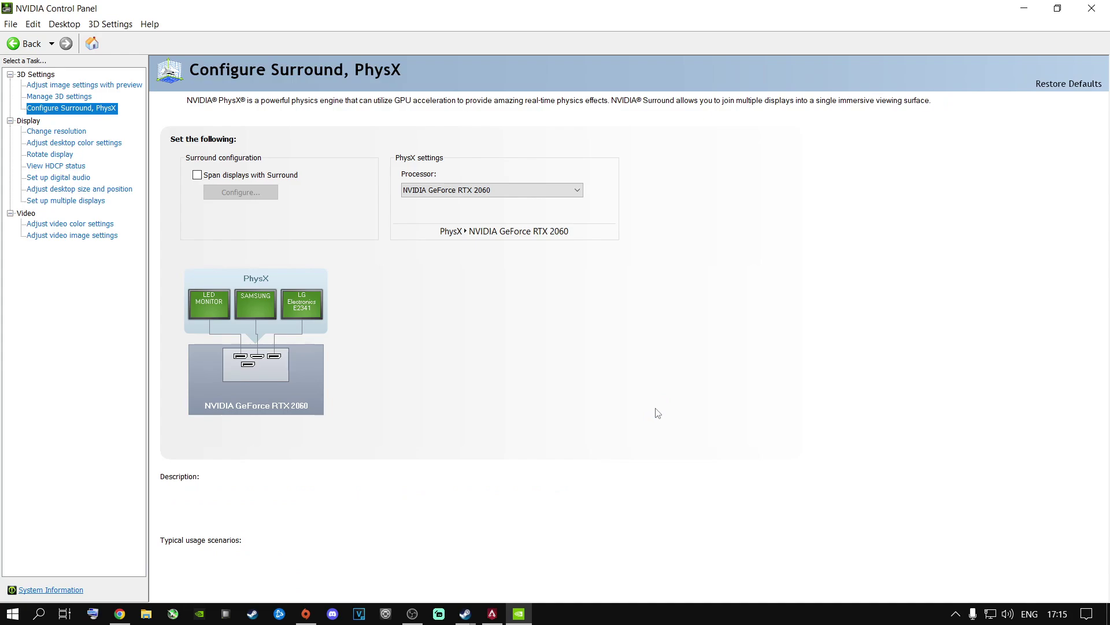
# Apply 85% digital vibrance to the SAMSUNG display, then close NVIDIA Control Panel.
pyautogui.click(69, 143)
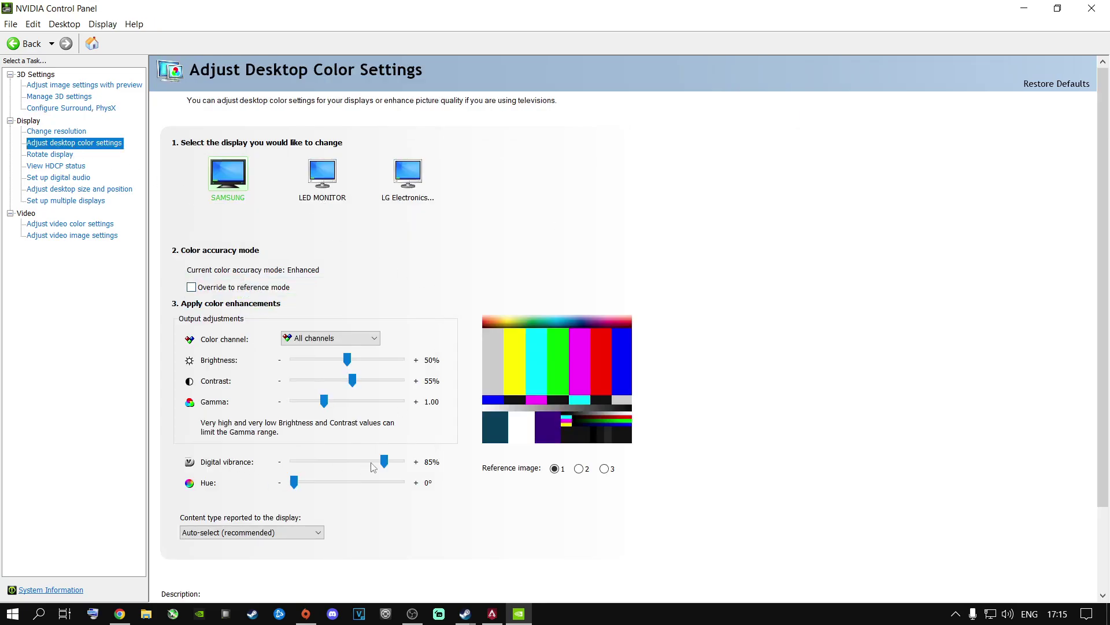
pyautogui.click(606, 470)
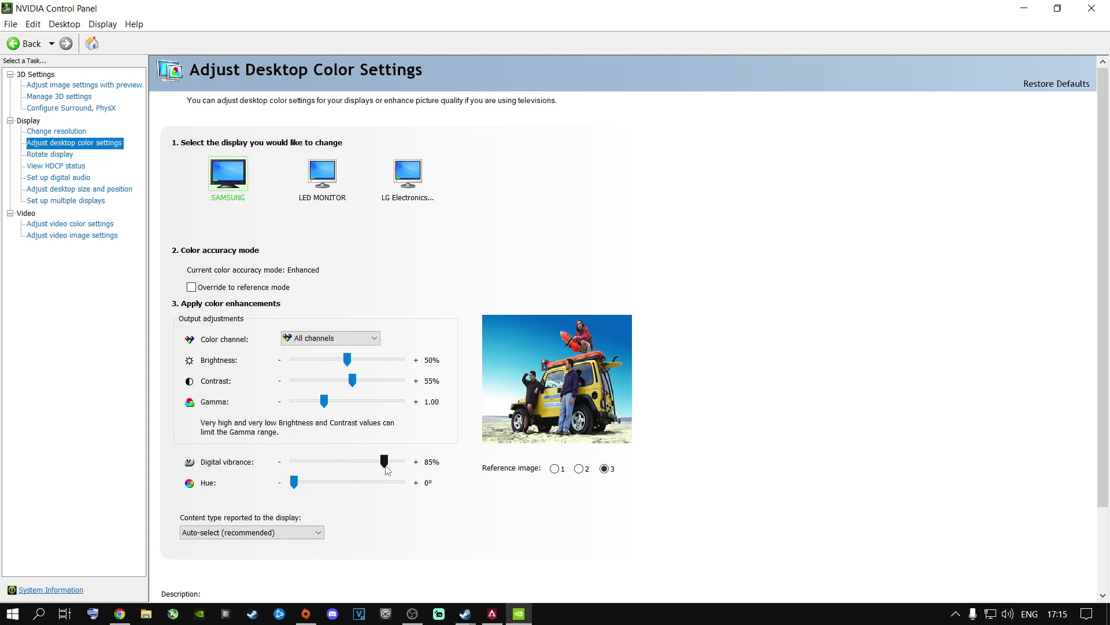
pyautogui.moveTo(384, 461); pyautogui.dragTo(292, 466)
pyautogui.moveTo(294, 466); pyautogui.dragTo(386, 466)
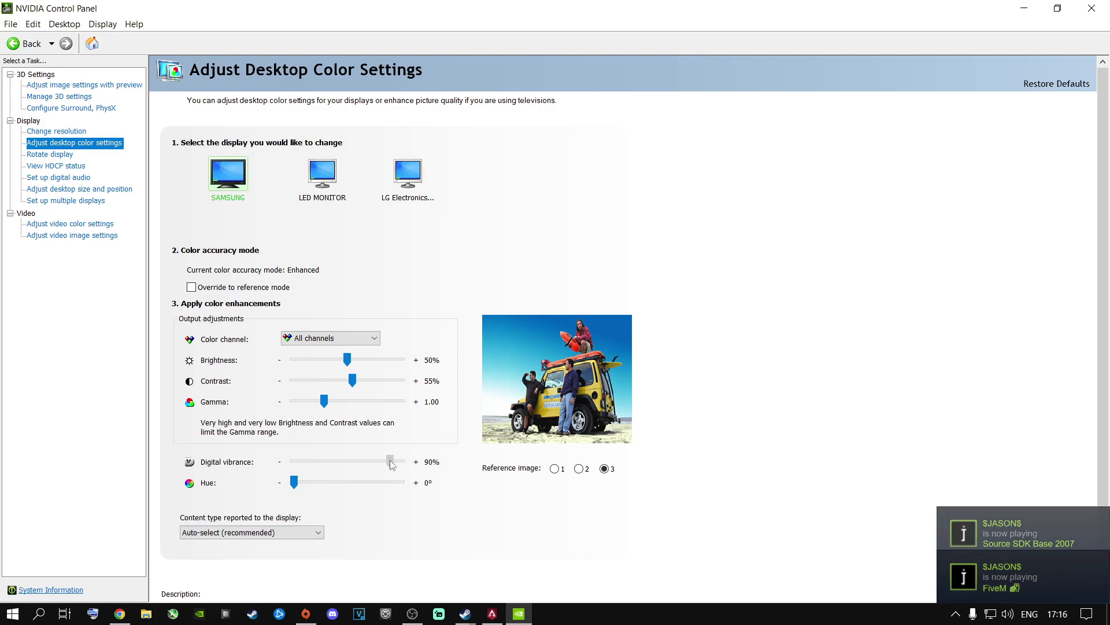
pyautogui.moveTo(391, 465); pyautogui.dragTo(386, 465)
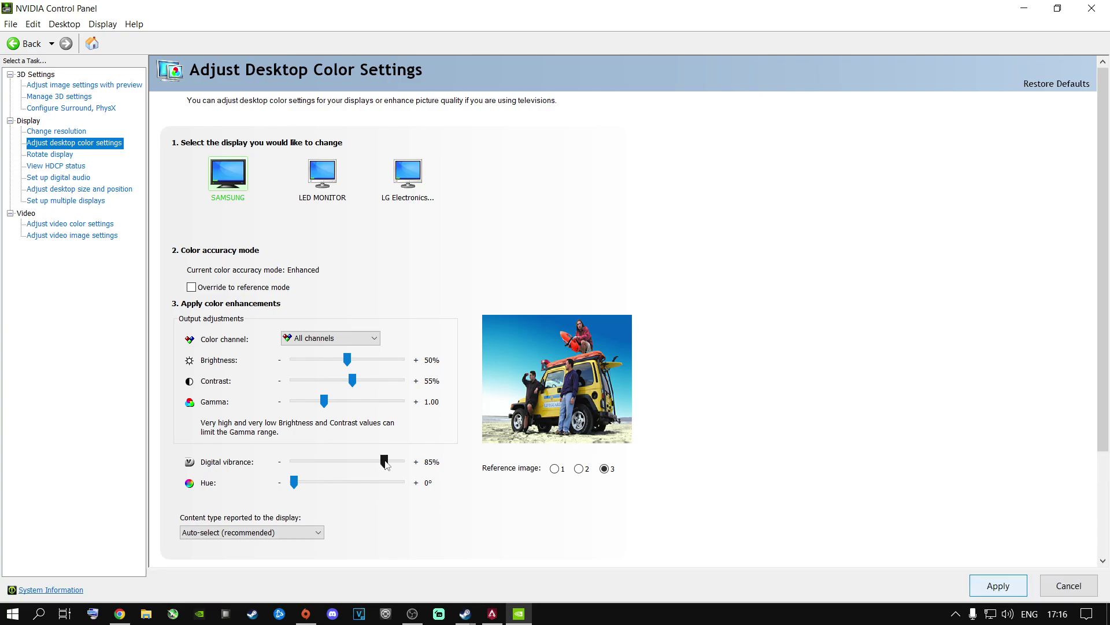
pyautogui.click(977, 591)
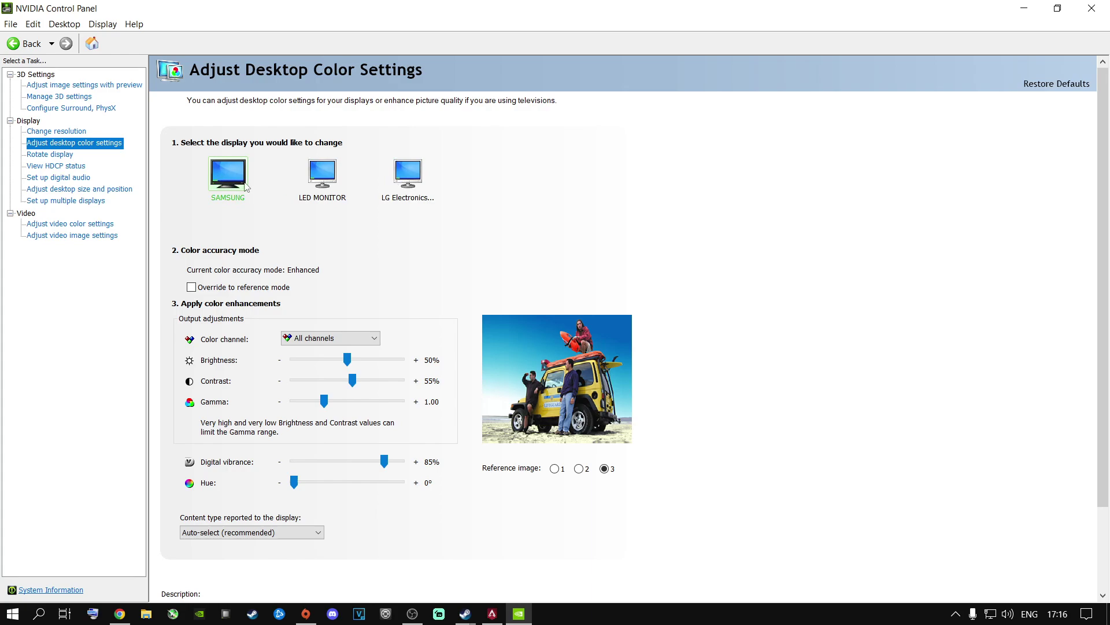
pyautogui.click(1096, 8)
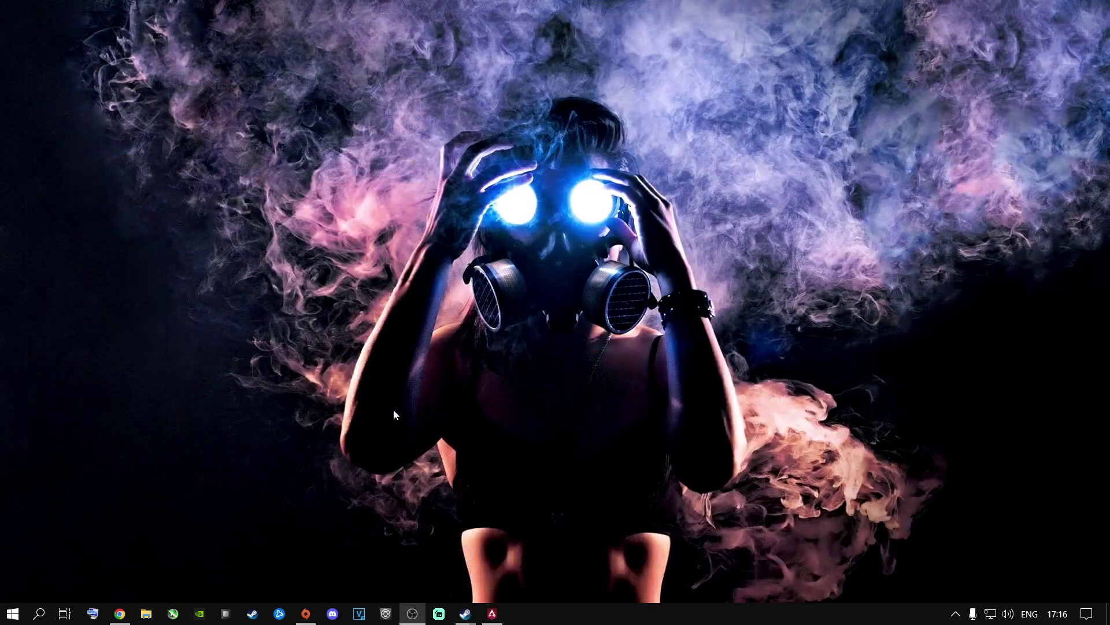
# Launch the Windows Settings app by searching for 'settings'.
pyautogui.click(39, 614)
pyautogui.write('se')
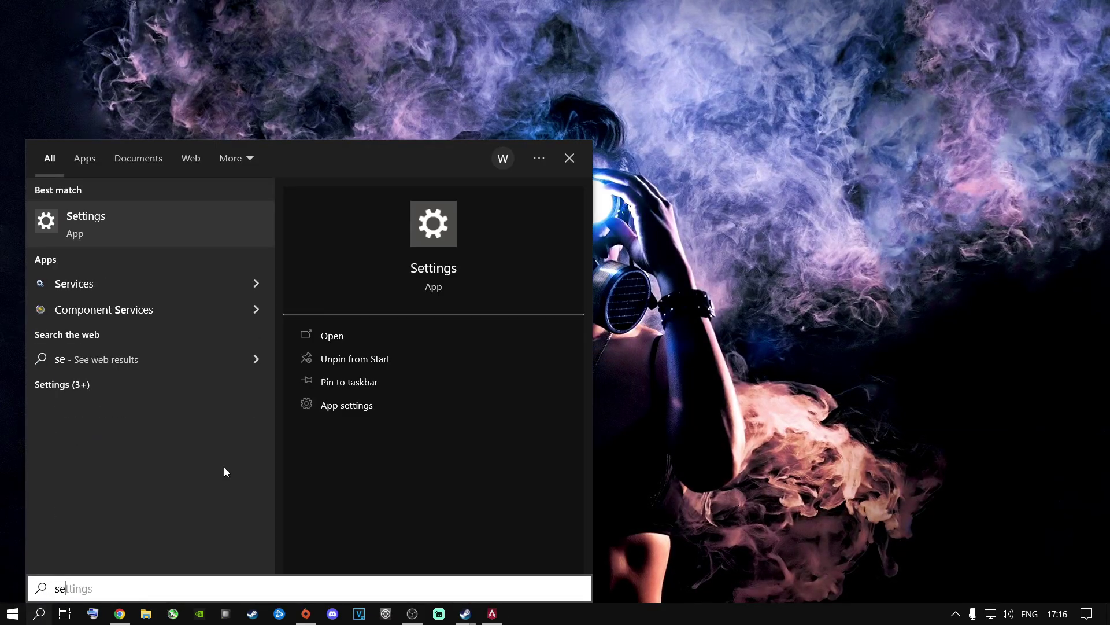
pyautogui.write('ttings')
pyautogui.press('Return')
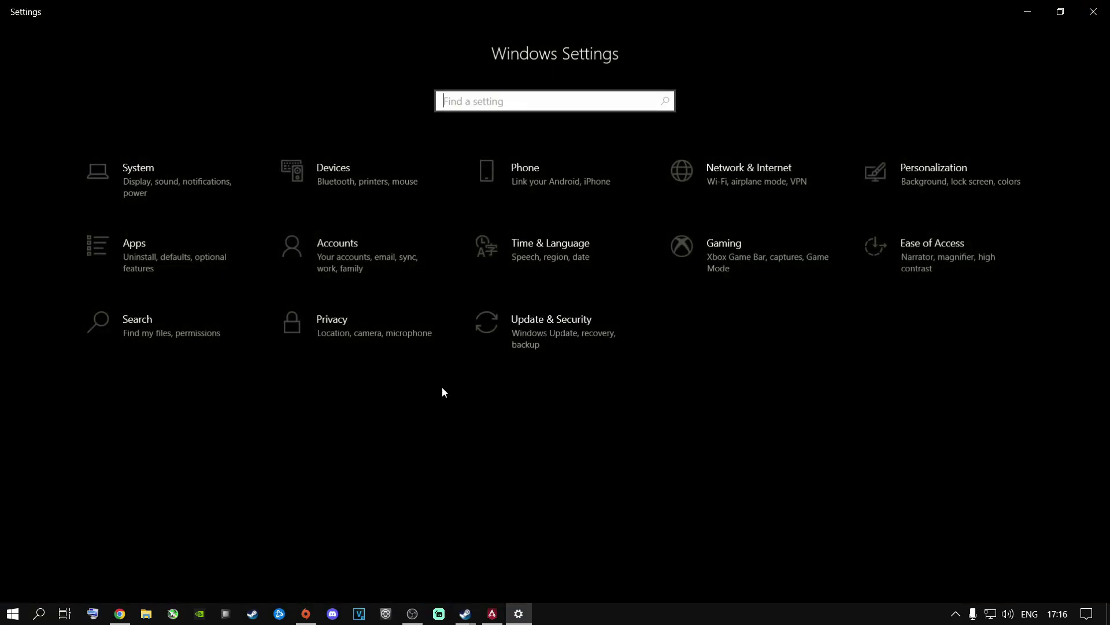
# Check for updates under Update & Security, then return to the Settings home page.
pyautogui.click(543, 320)
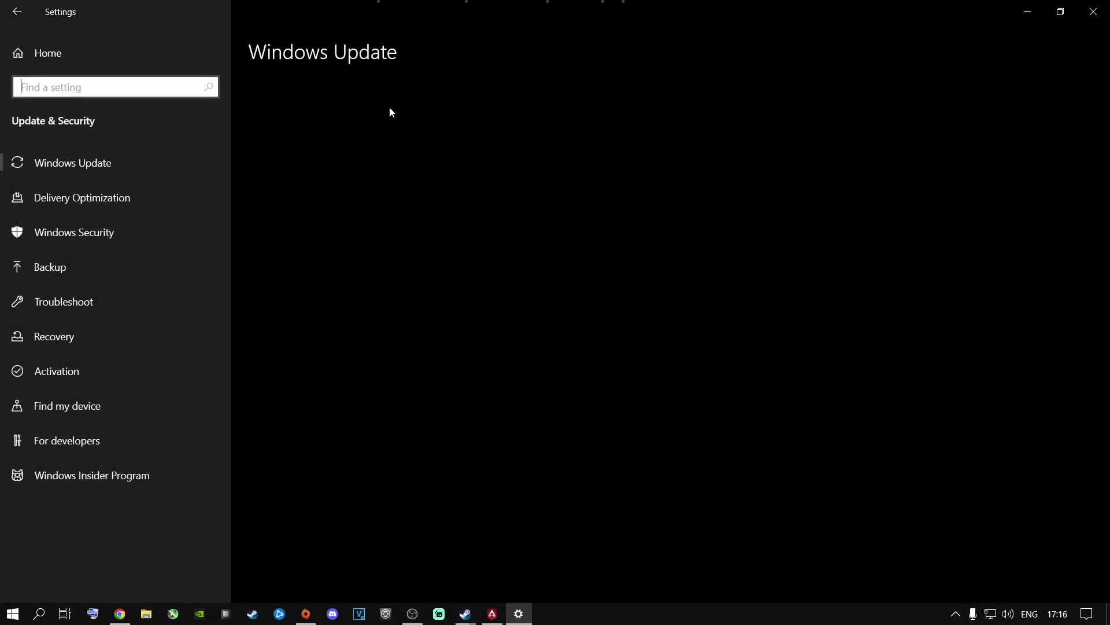
pyautogui.click(319, 143)
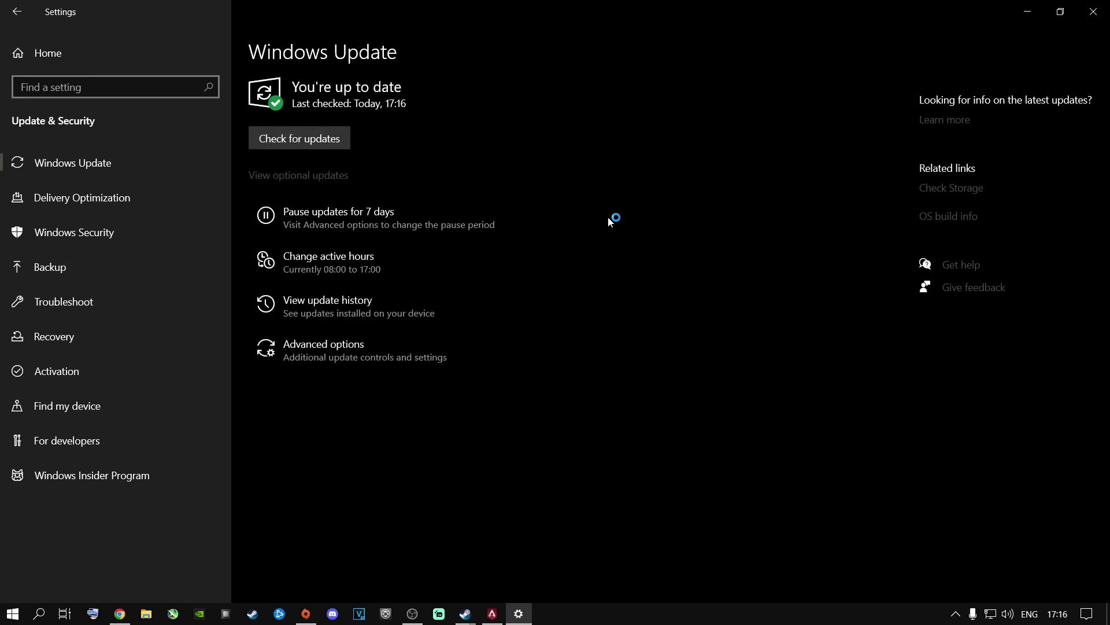
pyautogui.click(92, 53)
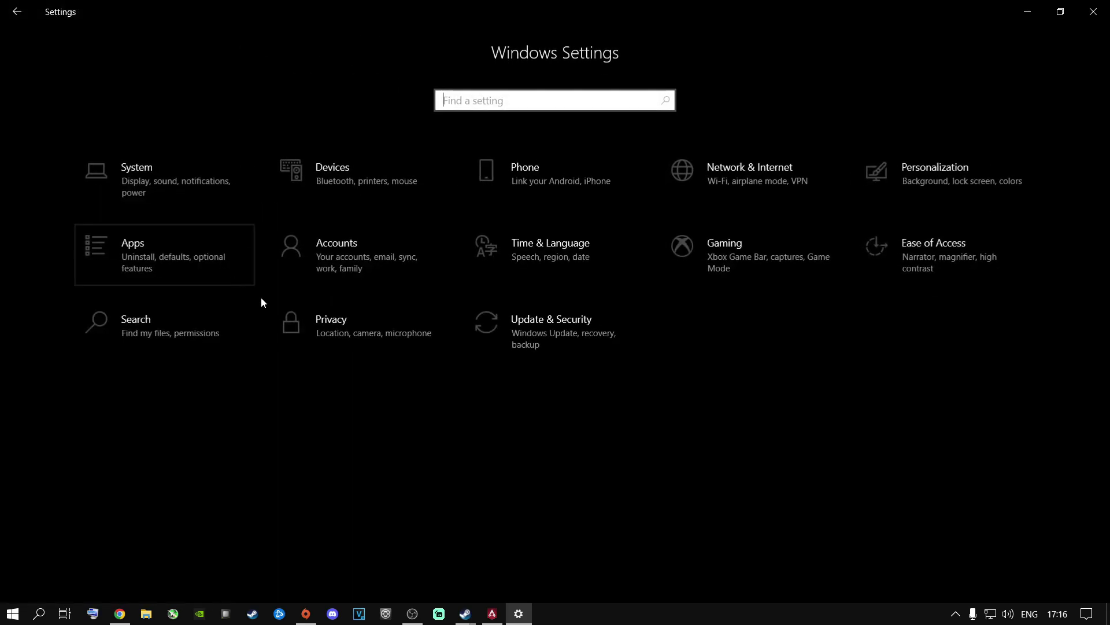
pyautogui.click(340, 321)
pyautogui.scroll(-6, 99, 394)
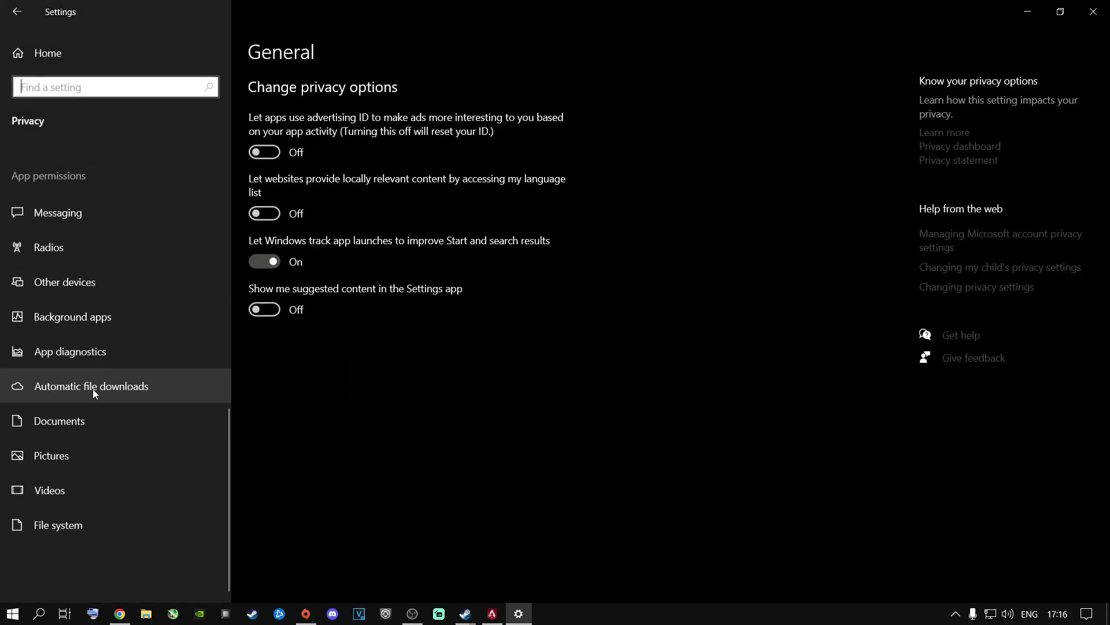
pyautogui.click(77, 325)
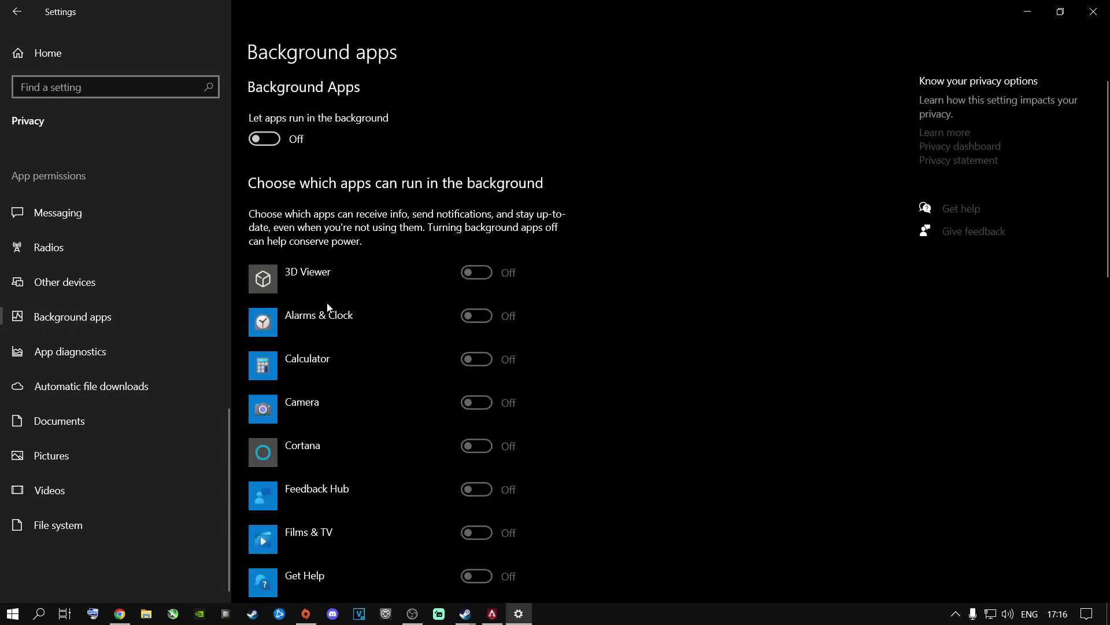
pyautogui.click(274, 143)
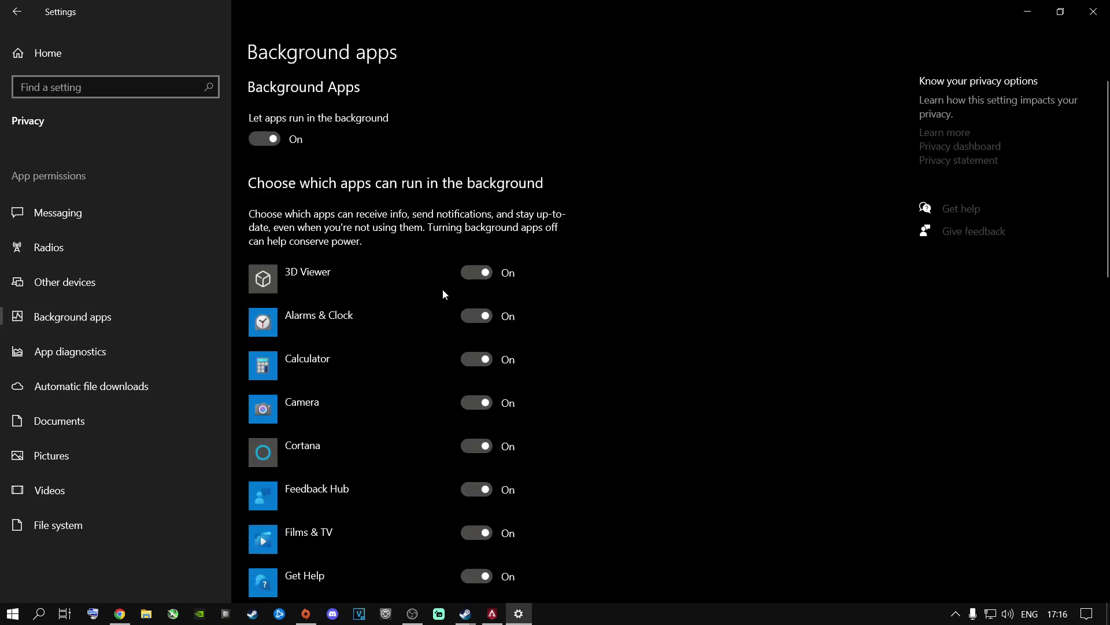
pyautogui.scroll(-12, 461, 317)
pyautogui.scroll(12, 462, 322)
pyautogui.click(269, 141)
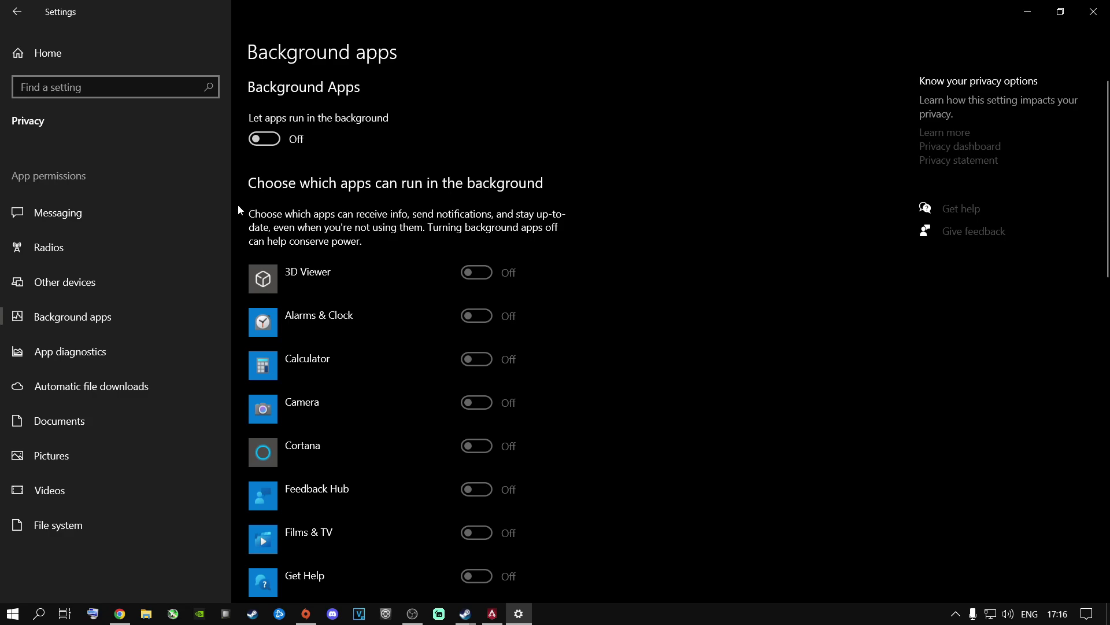
pyautogui.click(57, 60)
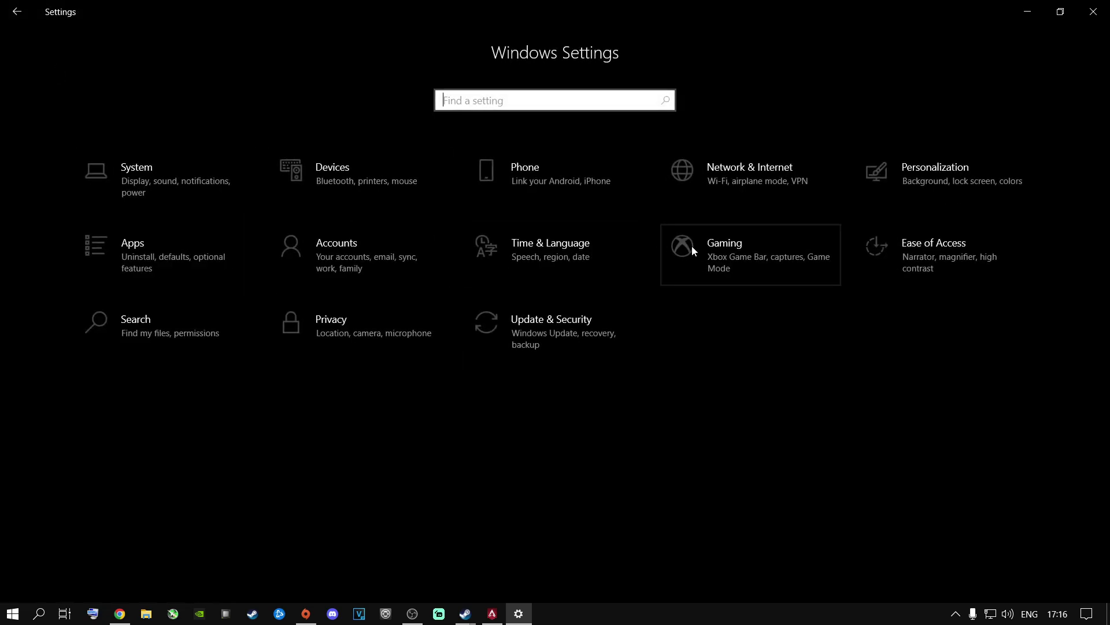
# Leave Game Mode switched off under Gaming, return Home, and close Settings.
pyautogui.click(717, 260)
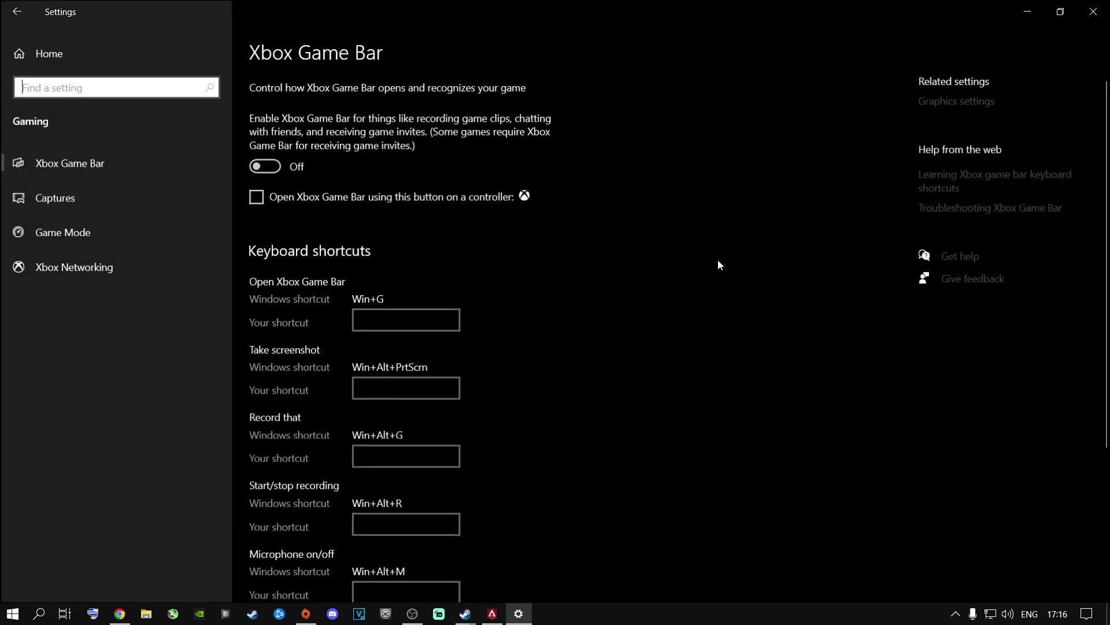
pyautogui.click(73, 232)
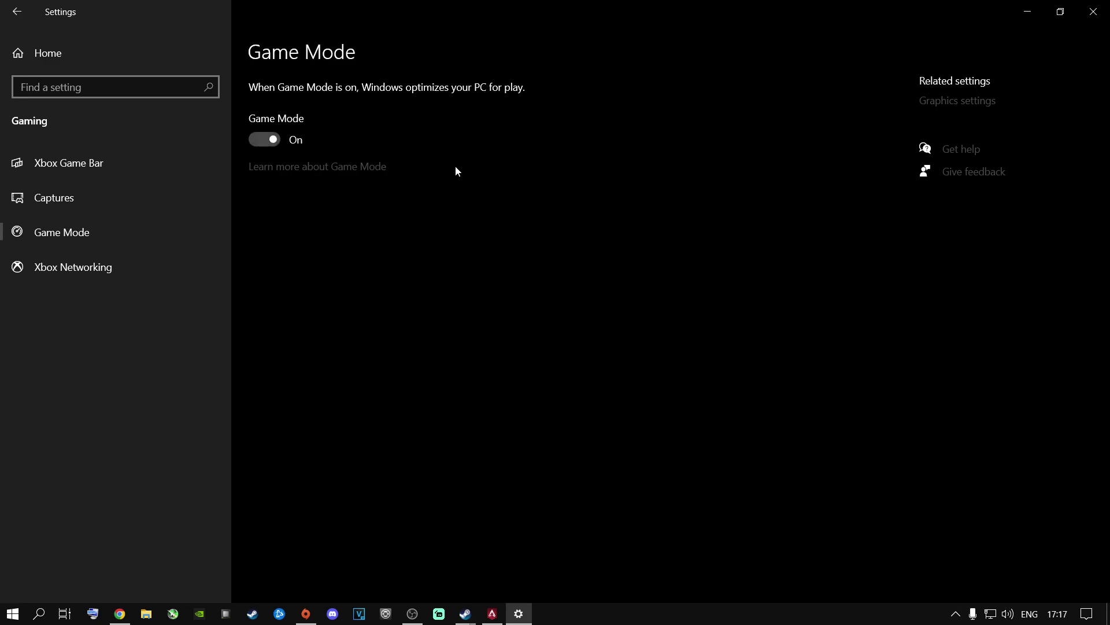
pyautogui.click(265, 143)
pyautogui.click(271, 143)
pyautogui.click(259, 140)
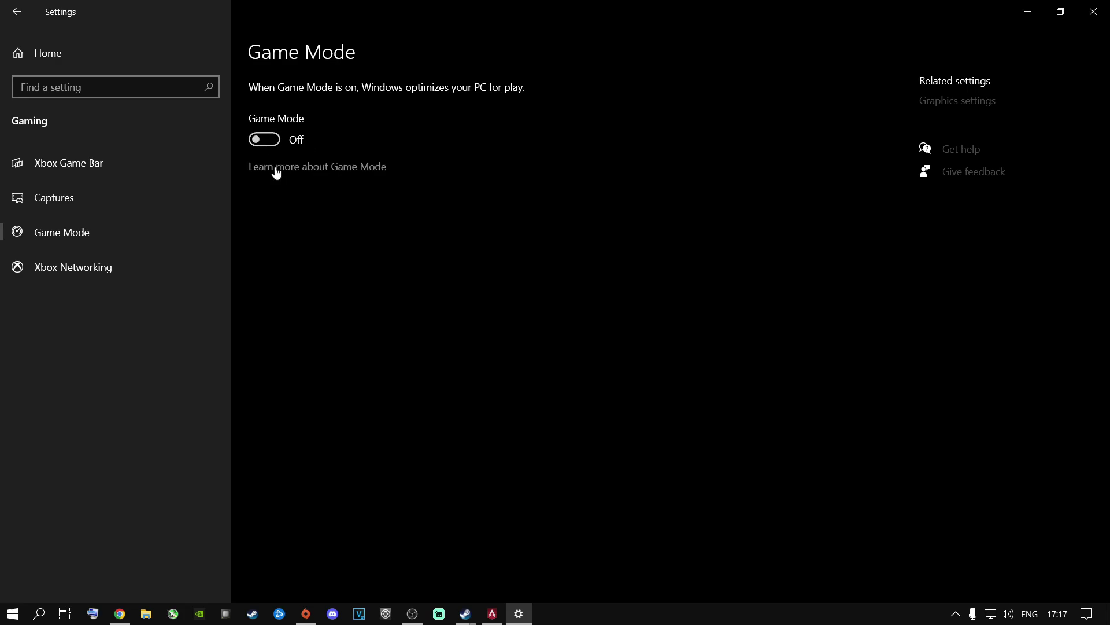
pyautogui.click(75, 57)
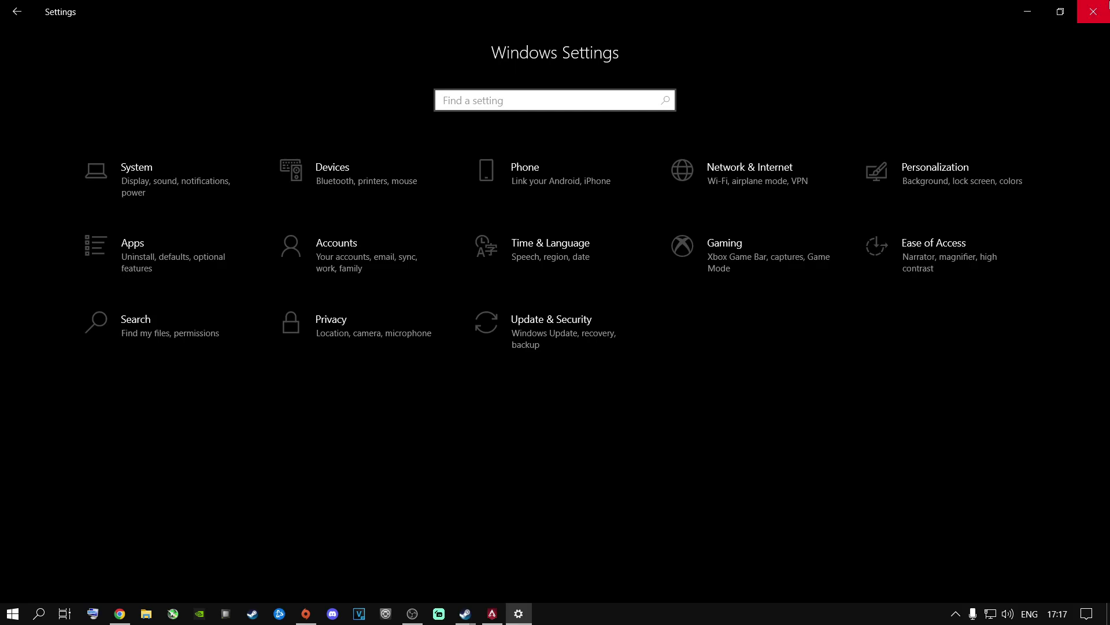
pyautogui.click(1093, 11)
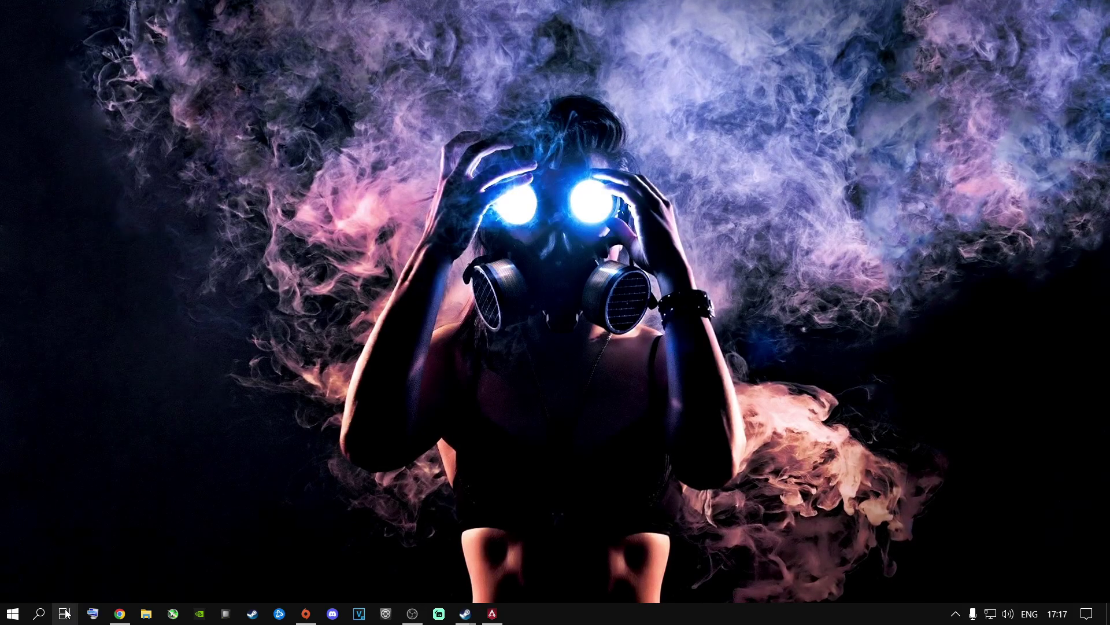
# Launch Device Manager by searching for 'device'.
pyautogui.click(39, 613)
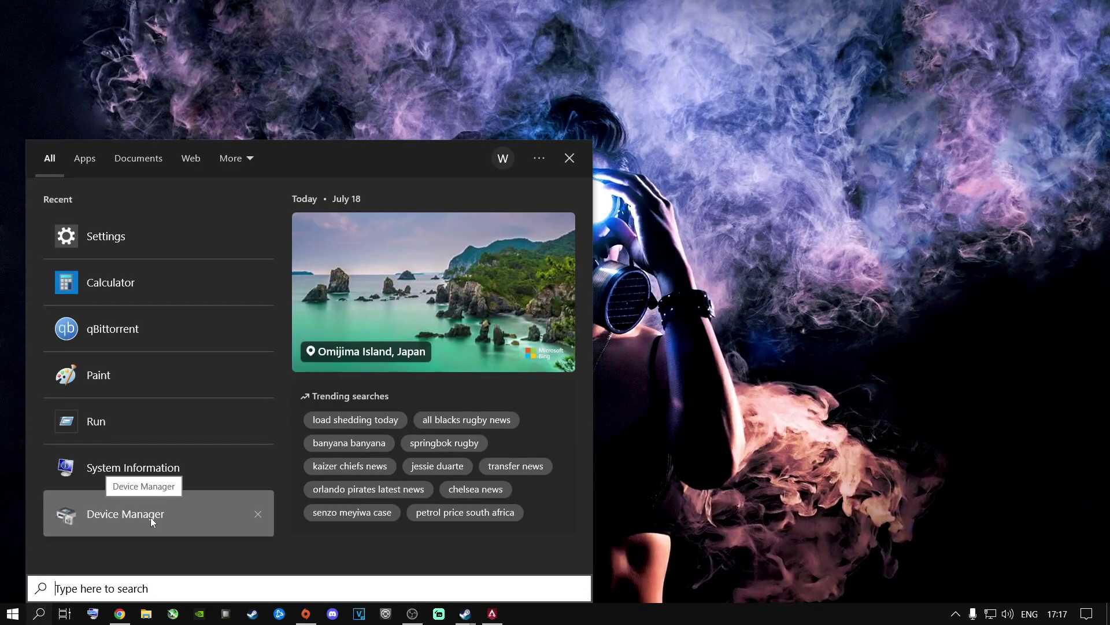
pyautogui.write('device')
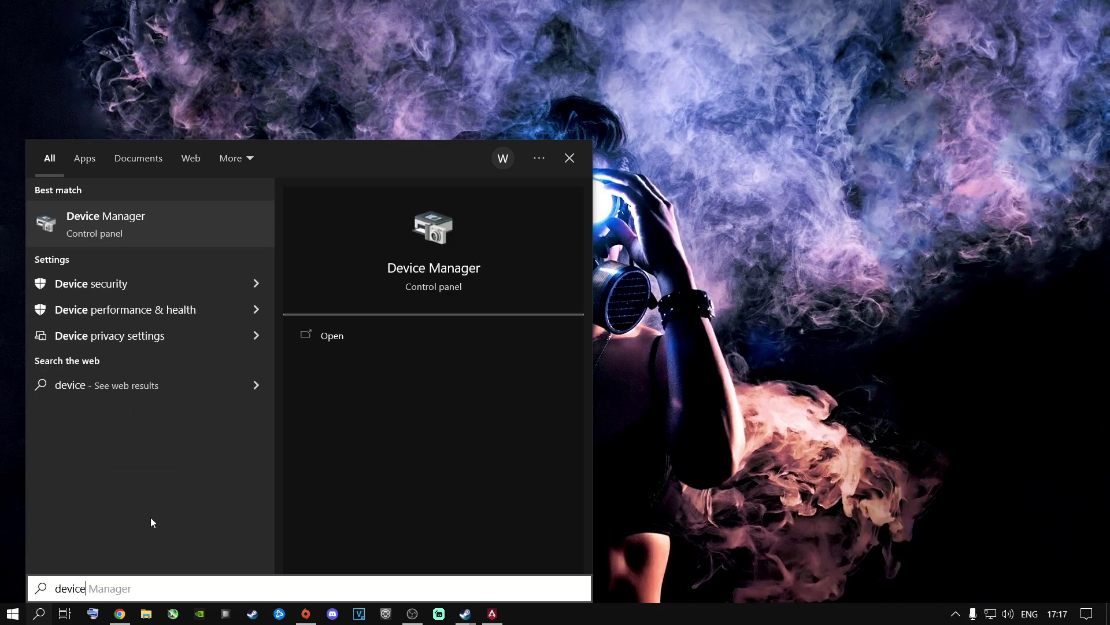
pyautogui.press('Right')
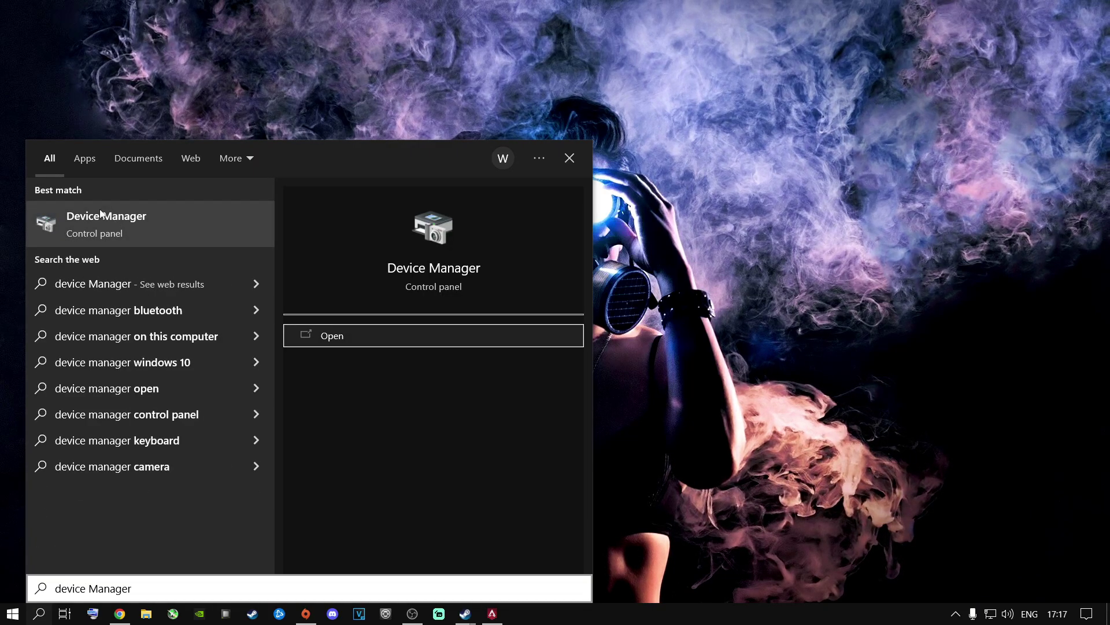
pyautogui.click(101, 215)
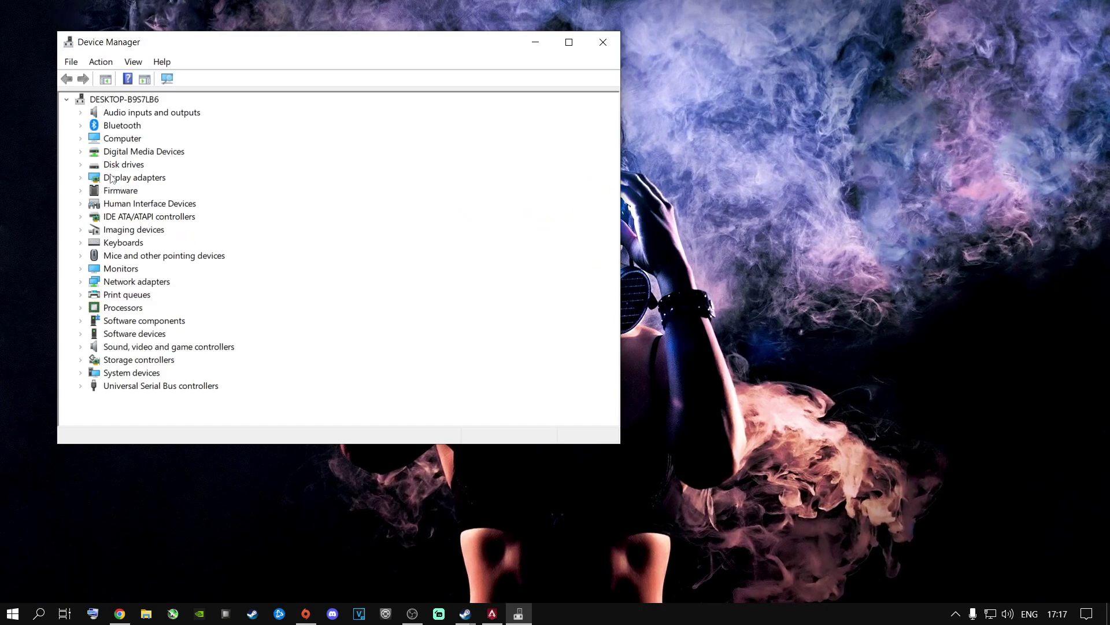
# Run an automatic driver search for the NVIDIA GeForce RTX 2060 under Display adapters.
pyautogui.click(81, 178)
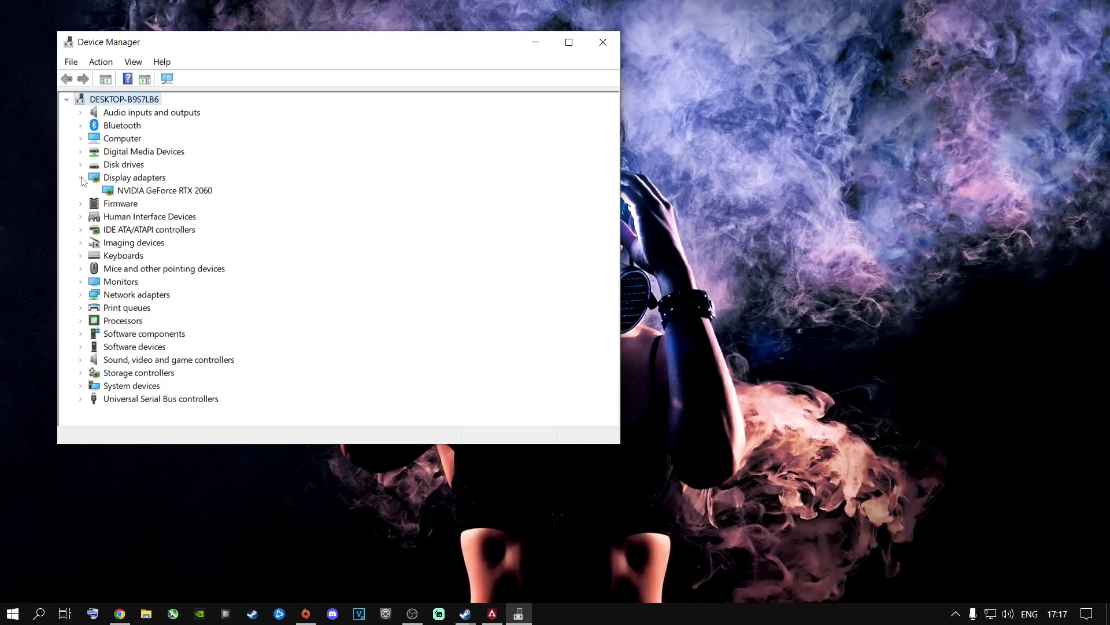
pyautogui.click(164, 194)
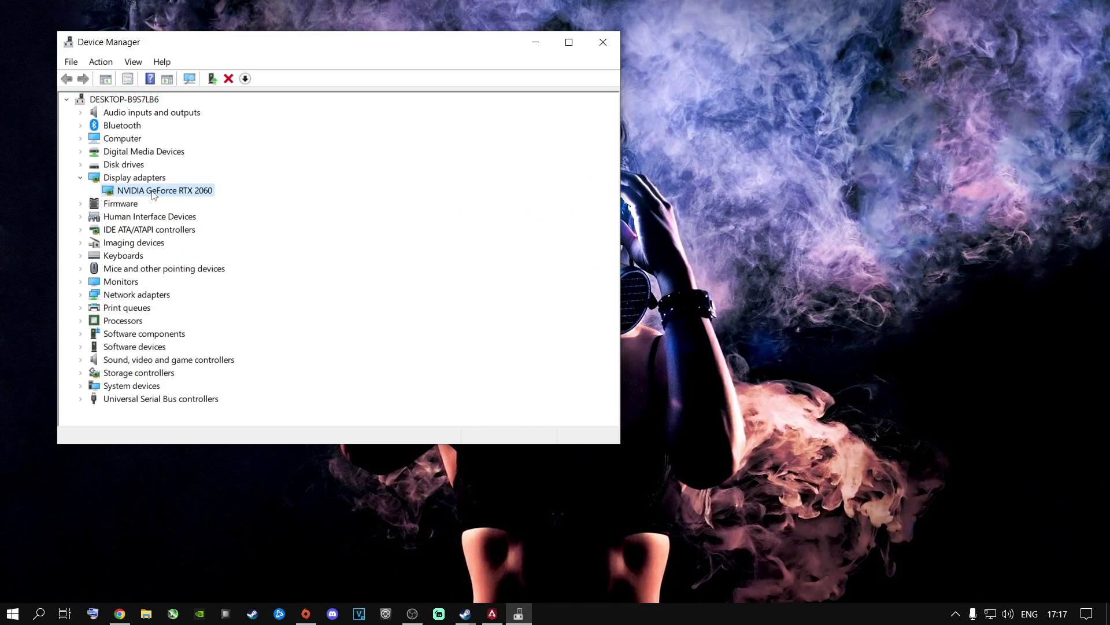
pyautogui.rightClick(153, 194)
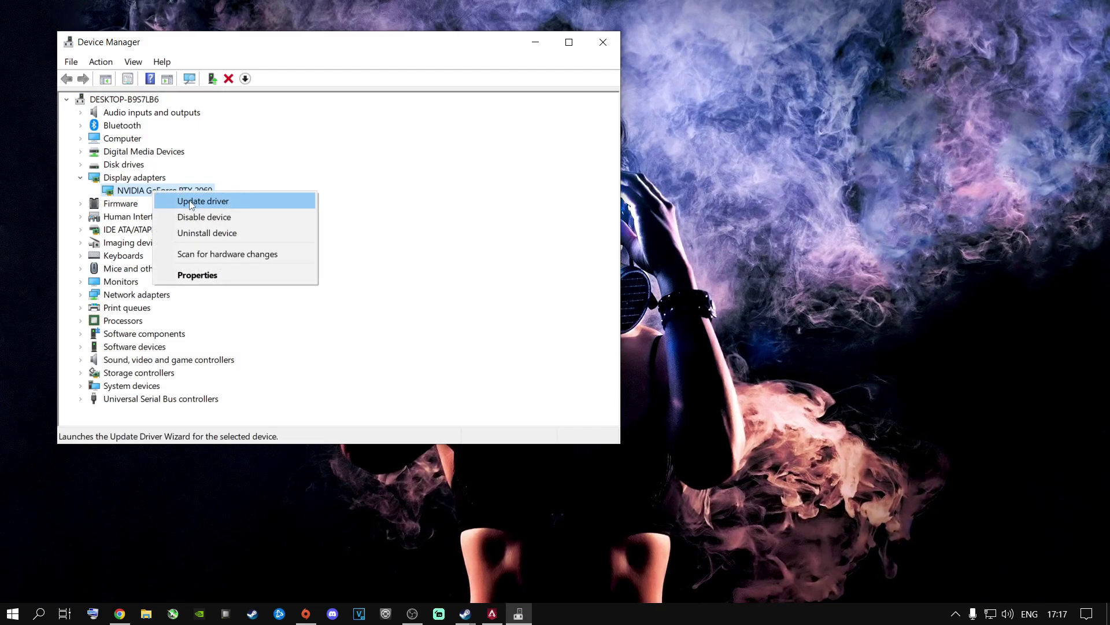
pyautogui.click(231, 200)
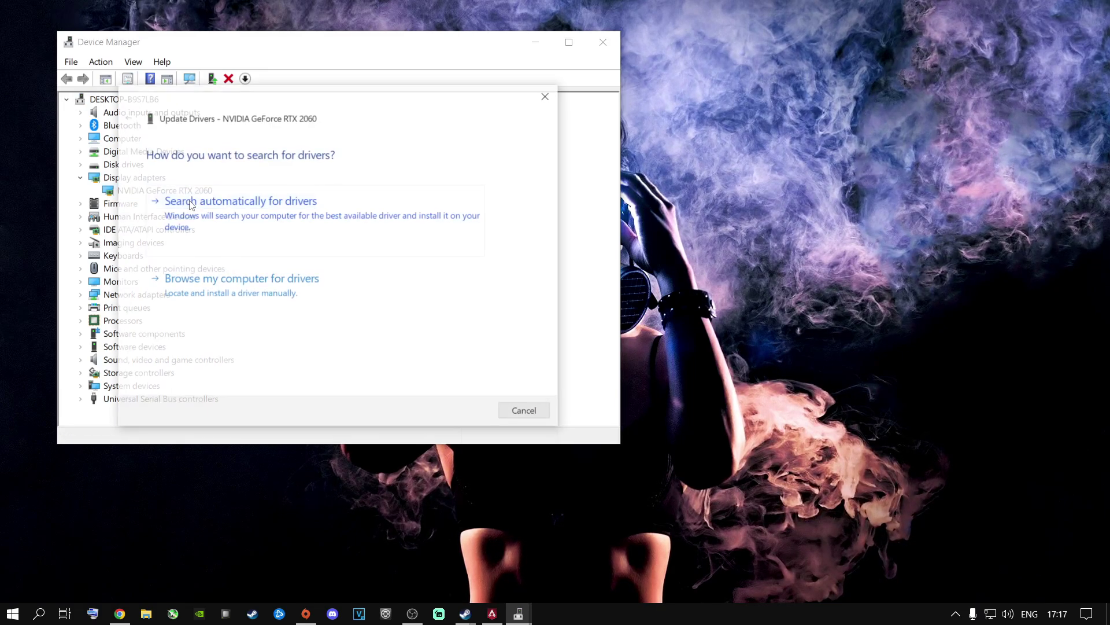
pyautogui.click(229, 218)
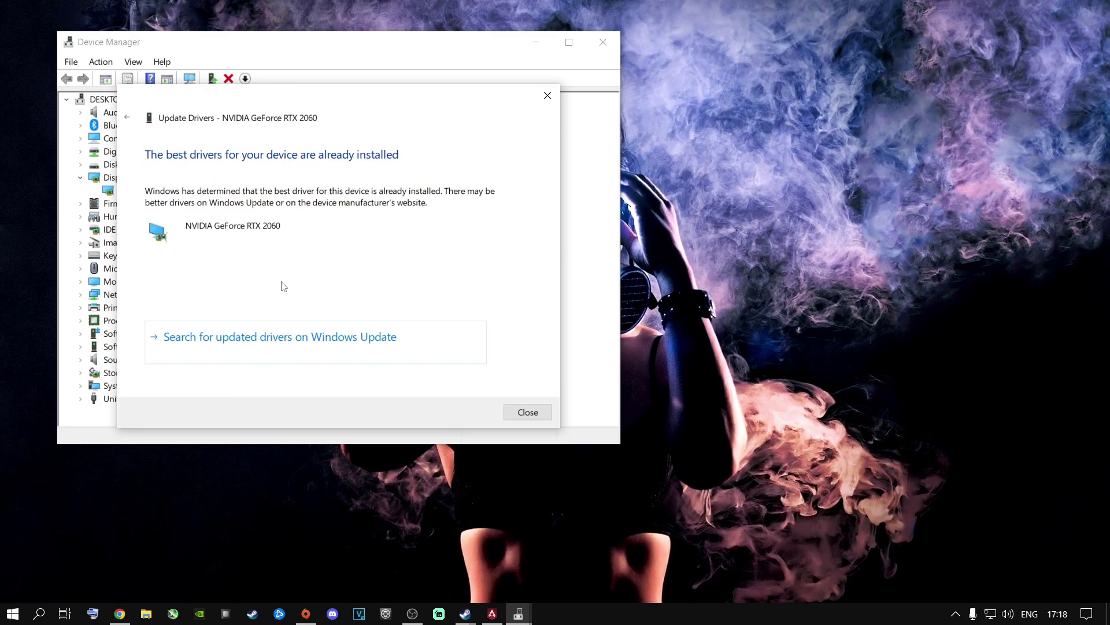
pyautogui.click(528, 412)
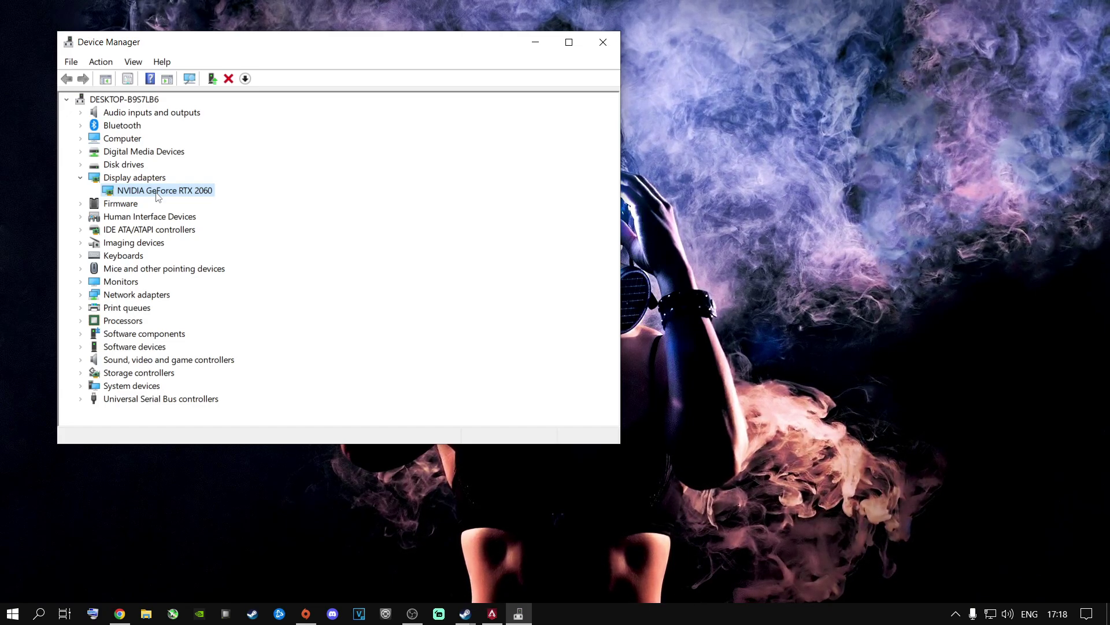
# Review compatible RTX 2060 drivers via 'Let me pick', cancel without installing, and close Device Manager.
pyautogui.rightClick(157, 198)
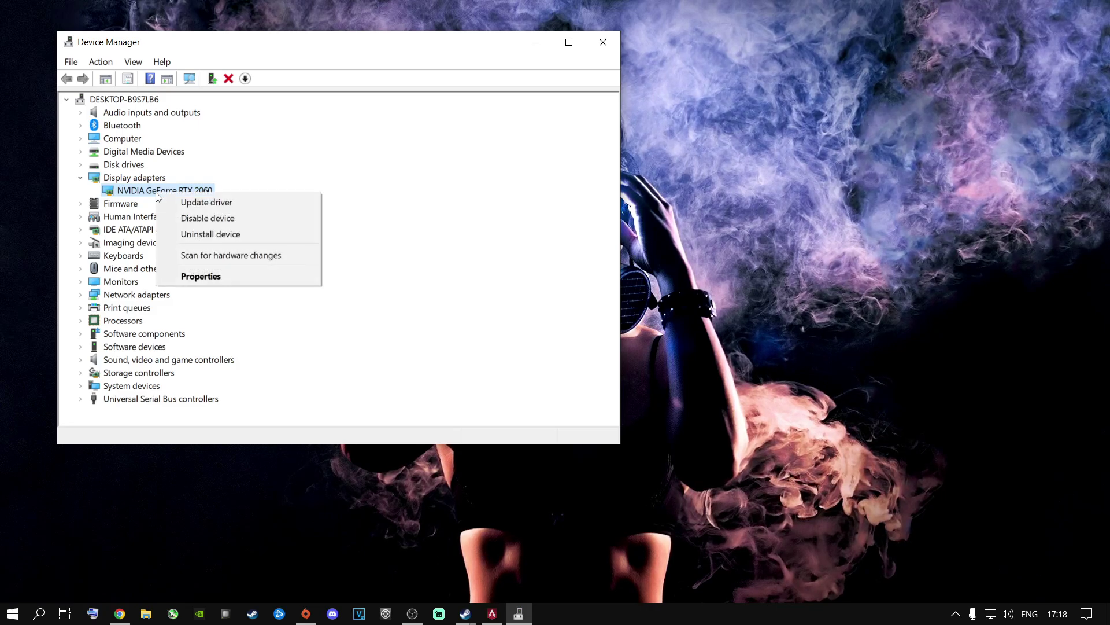
pyautogui.click(193, 202)
pyautogui.click(214, 283)
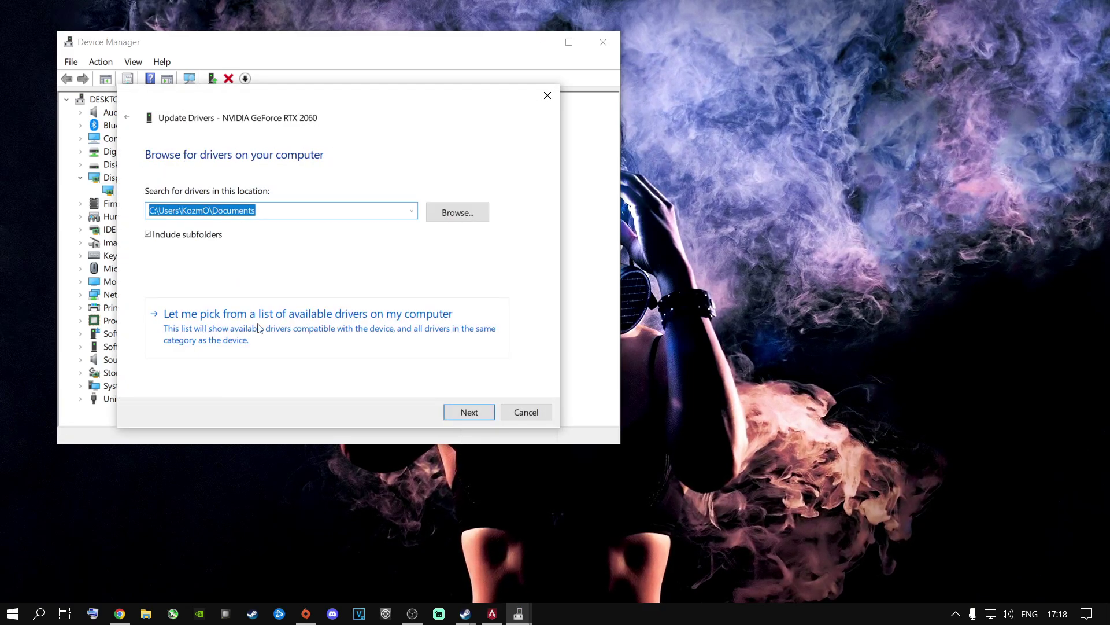
pyautogui.click(406, 324)
pyautogui.click(215, 296)
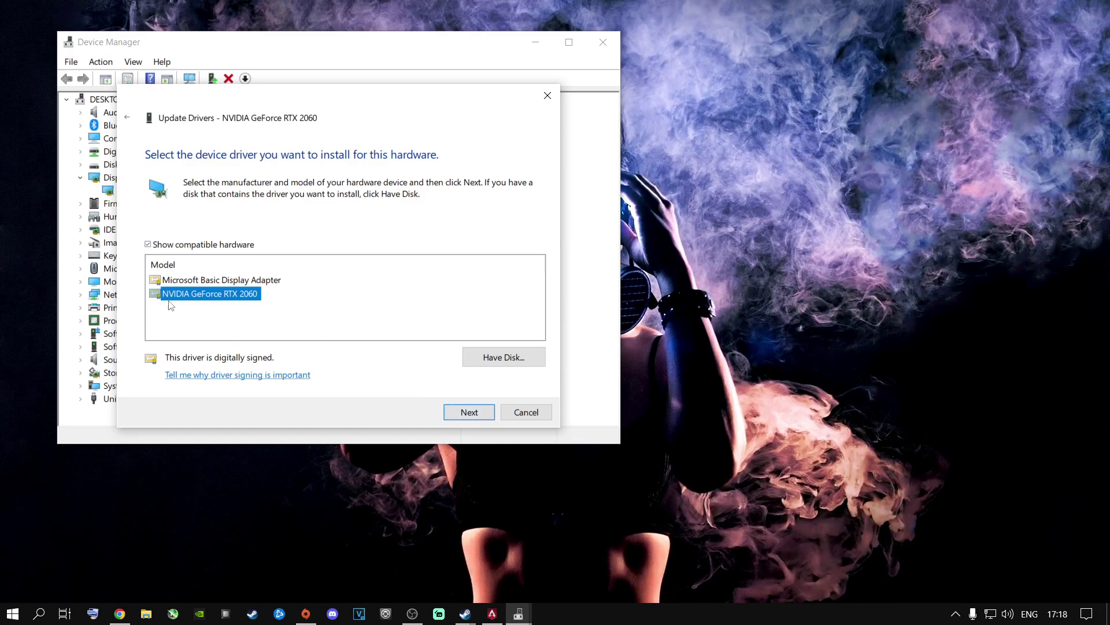
pyautogui.click(526, 412)
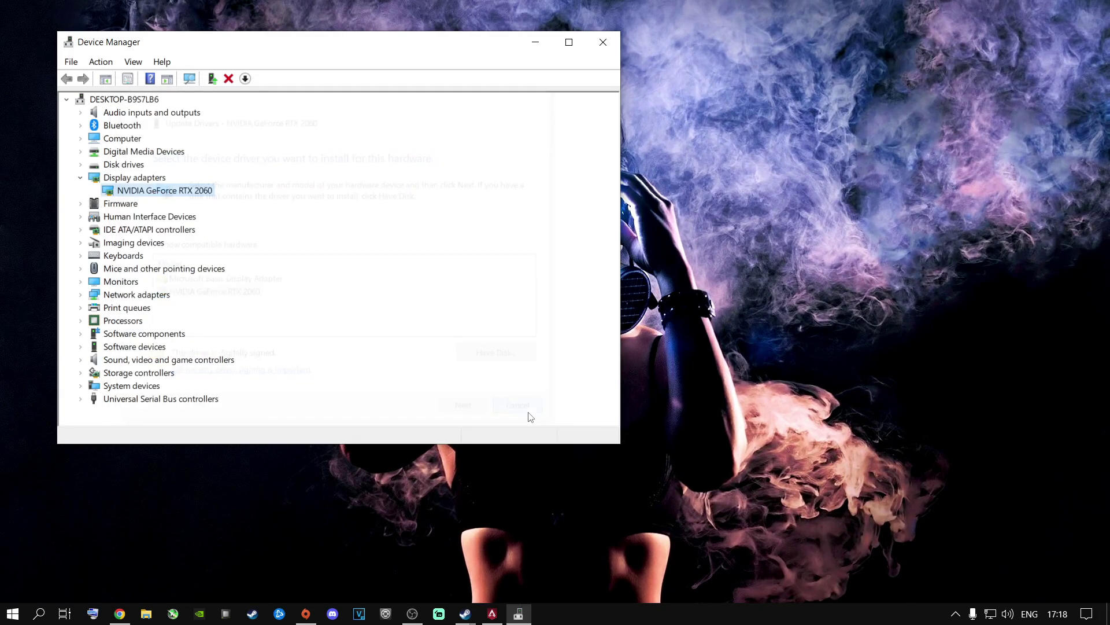
pyautogui.click(602, 41)
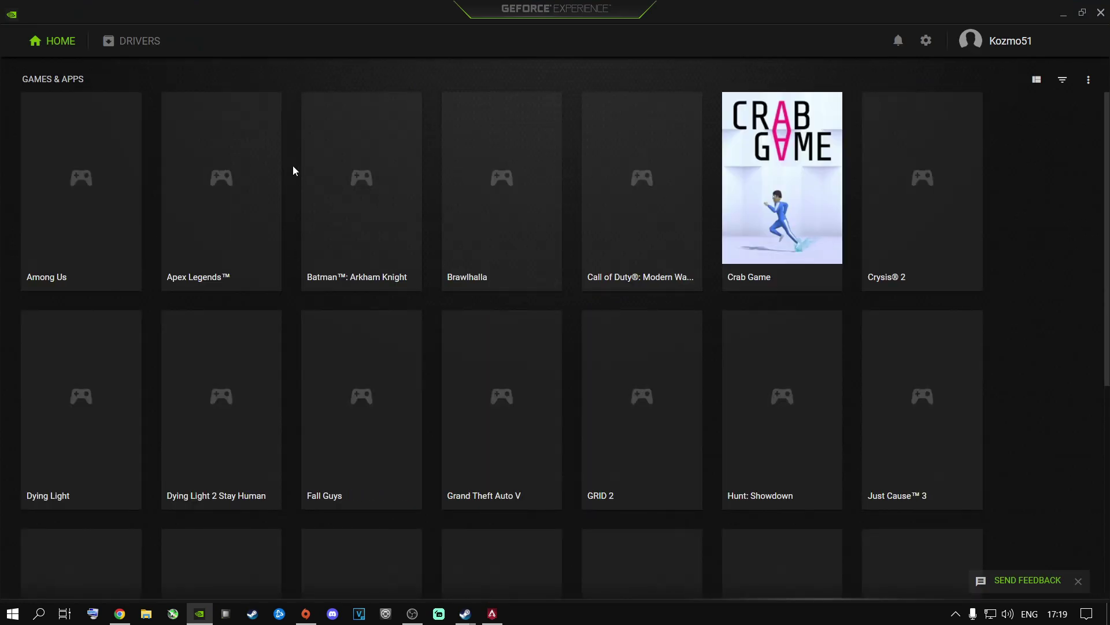
# Confirm Game Ready Driver 516.59 is current on the DRIVERS tab, return HOME, and close GeForce Experience.
pyautogui.click(138, 45)
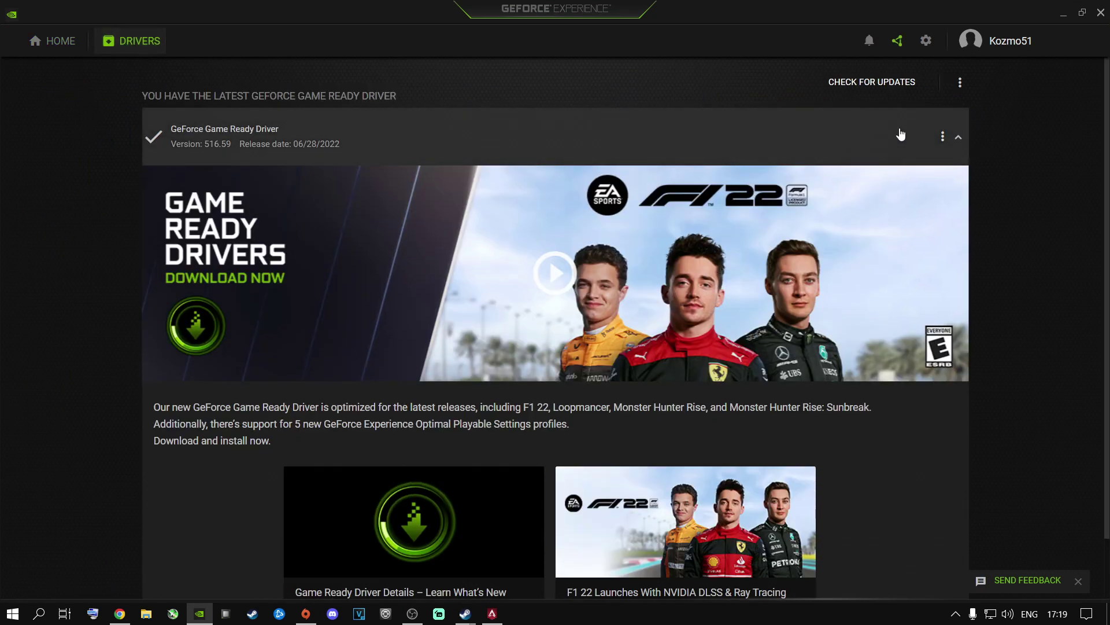
pyautogui.click(881, 85)
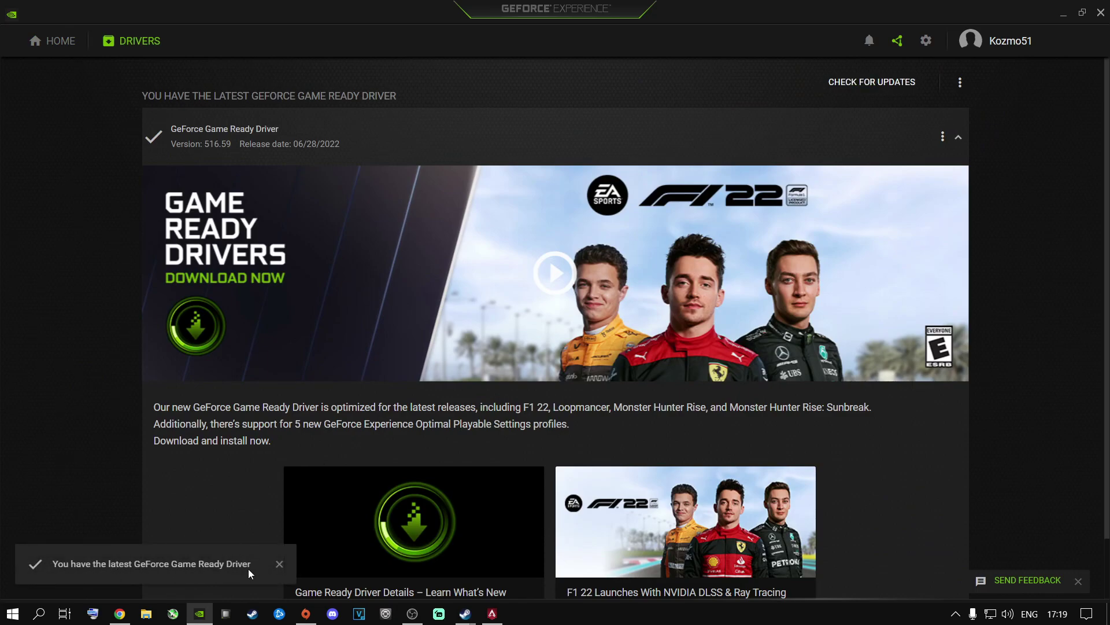
pyautogui.click(281, 564)
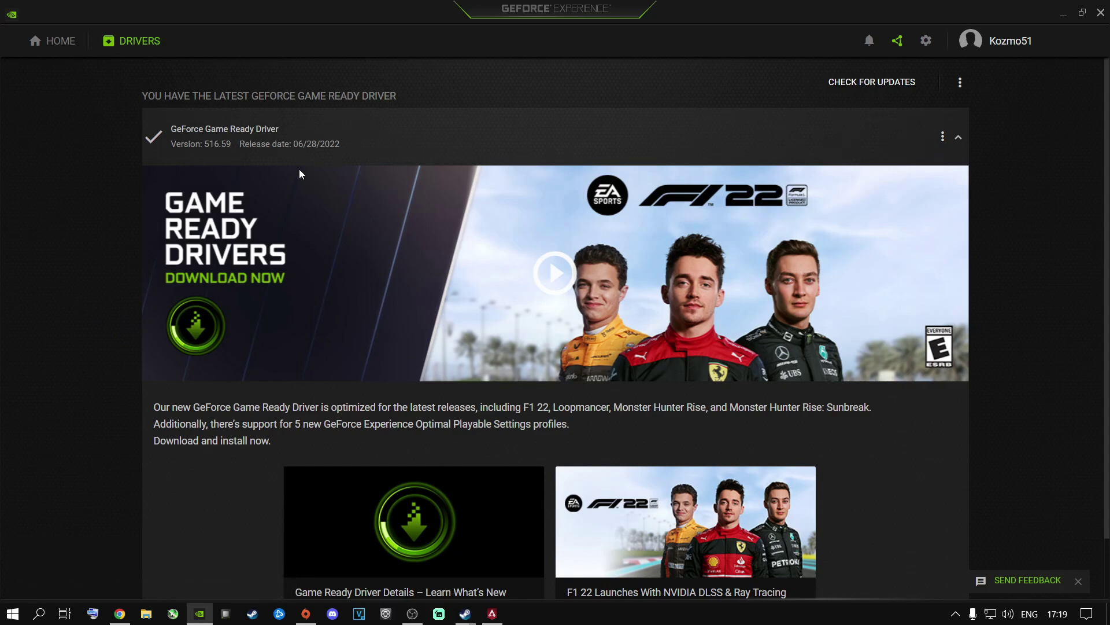
pyautogui.click(61, 43)
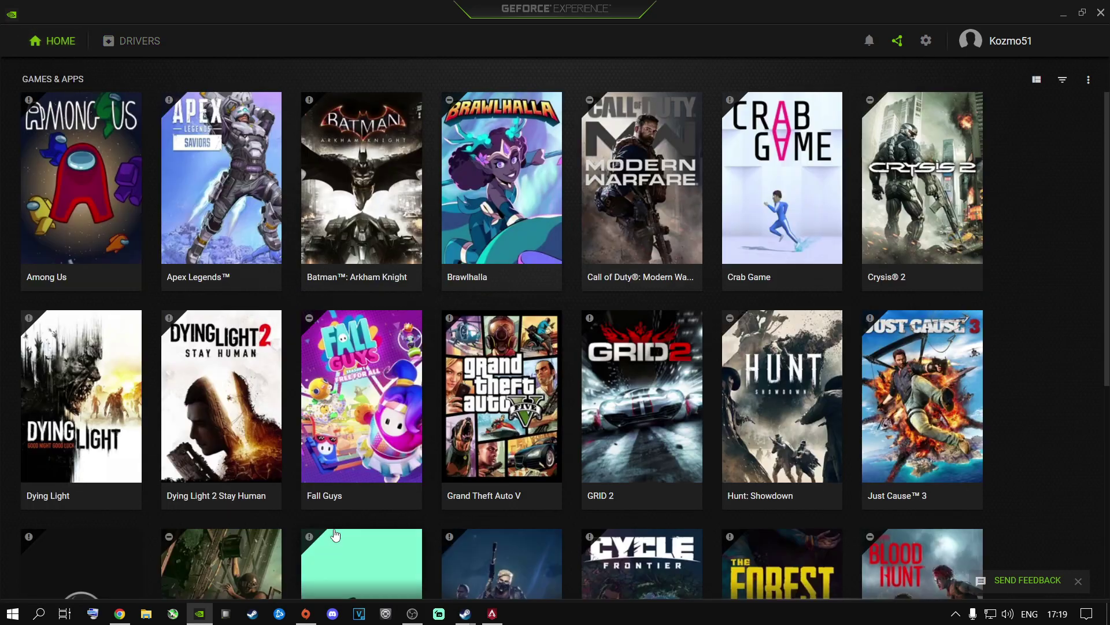
pyautogui.scroll(-5, 387, 501)
pyautogui.scroll(5, 385, 497)
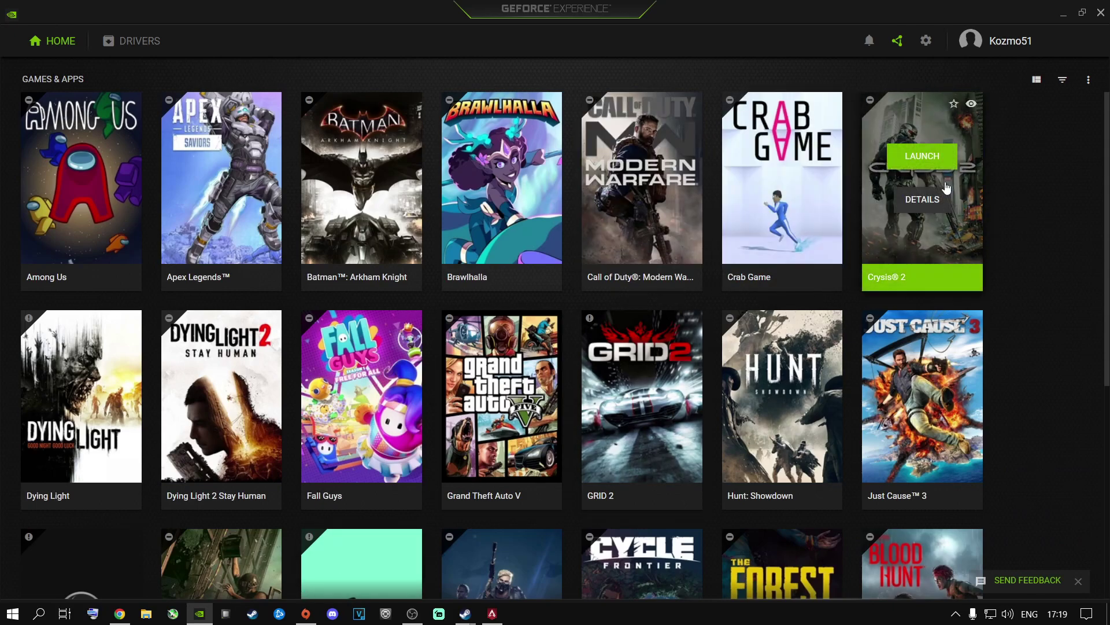
pyautogui.click(1101, 13)
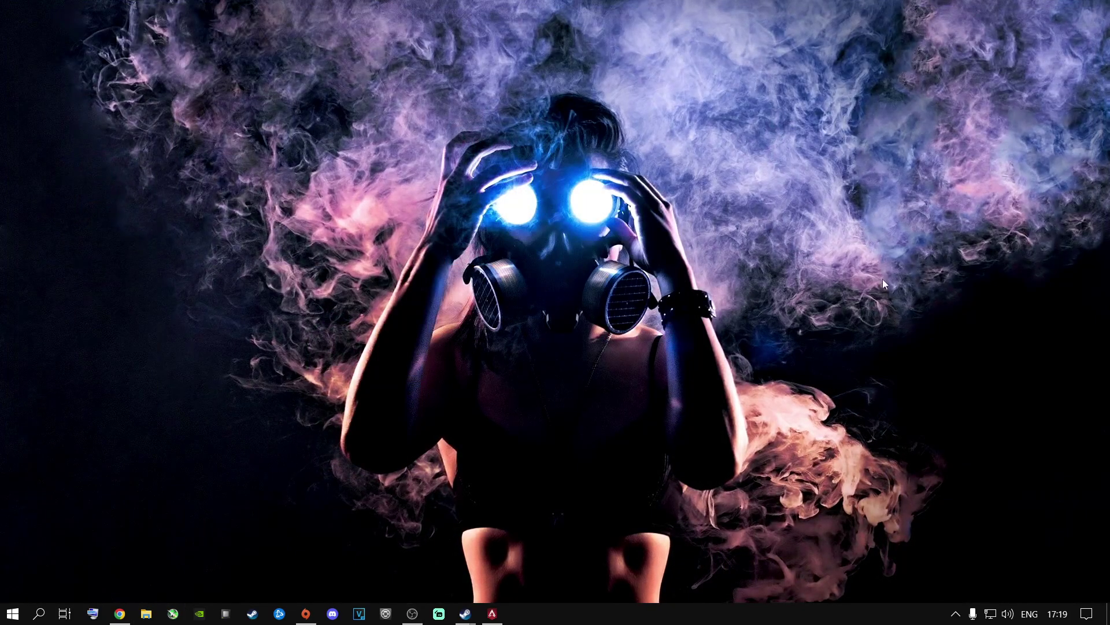
# Open MSI Afterburner from the tray, apply the +100 MHz core and memory offsets, then minimize it.
pyautogui.click(957, 613)
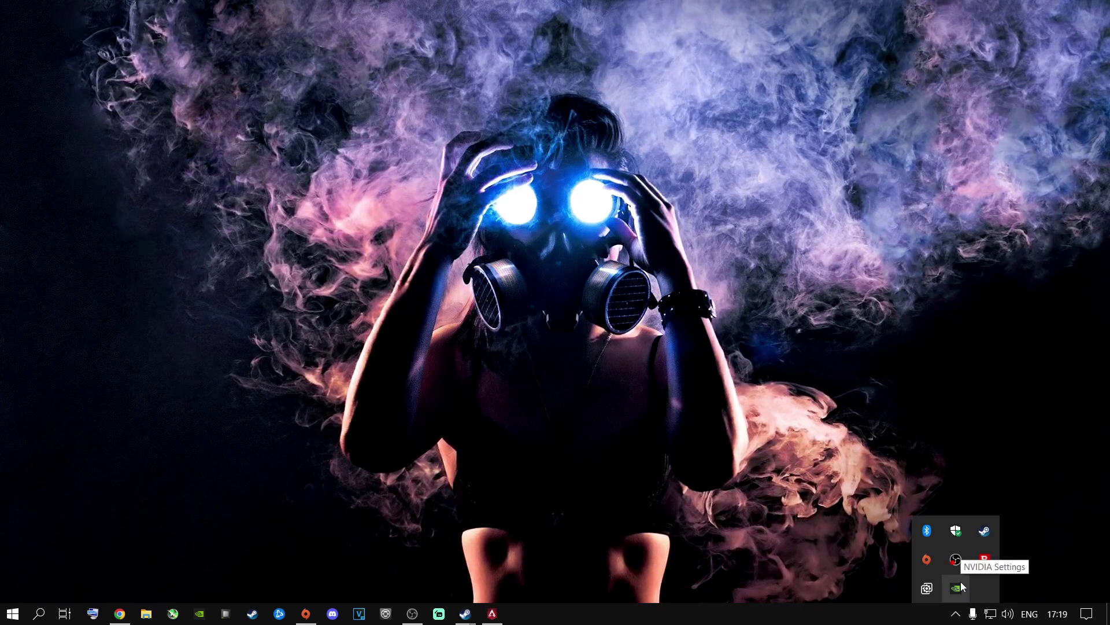
pyautogui.click(957, 588)
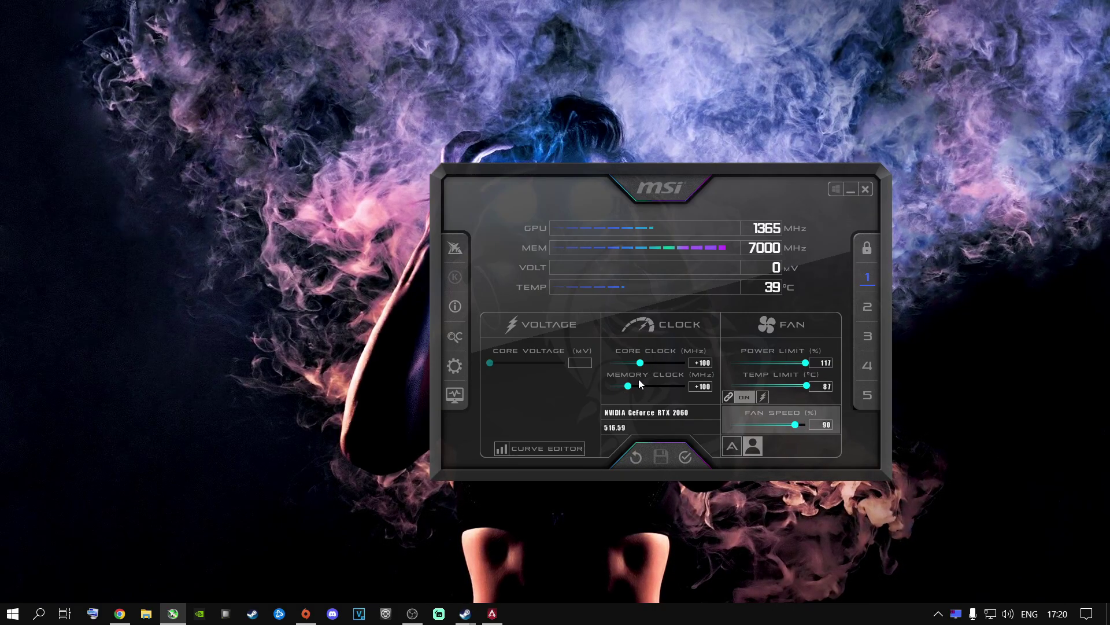
pyautogui.click(686, 456)
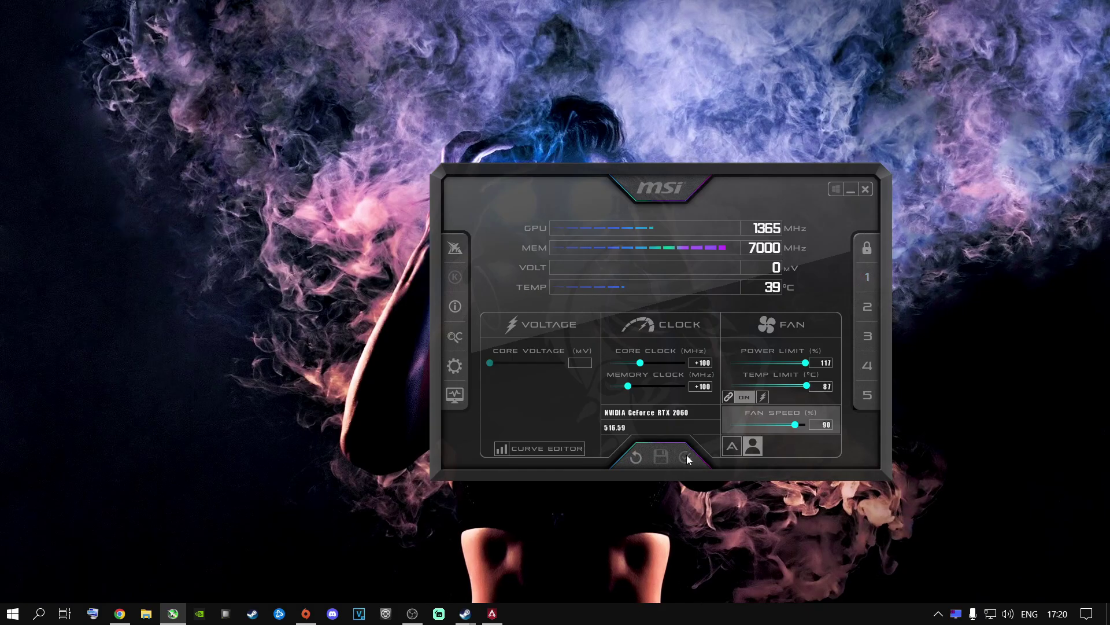
pyautogui.click(850, 190)
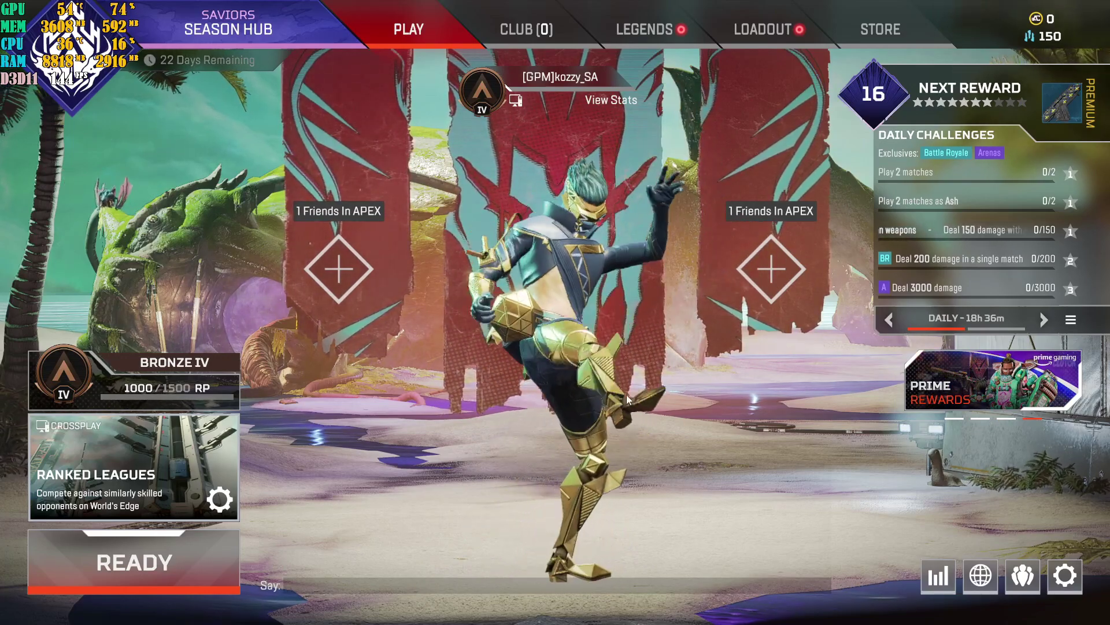
# Open Apex Legends' Settings from the lobby gear menu to reach the VIDEO tab.
pyautogui.click(1065, 576)
pyautogui.click(543, 321)
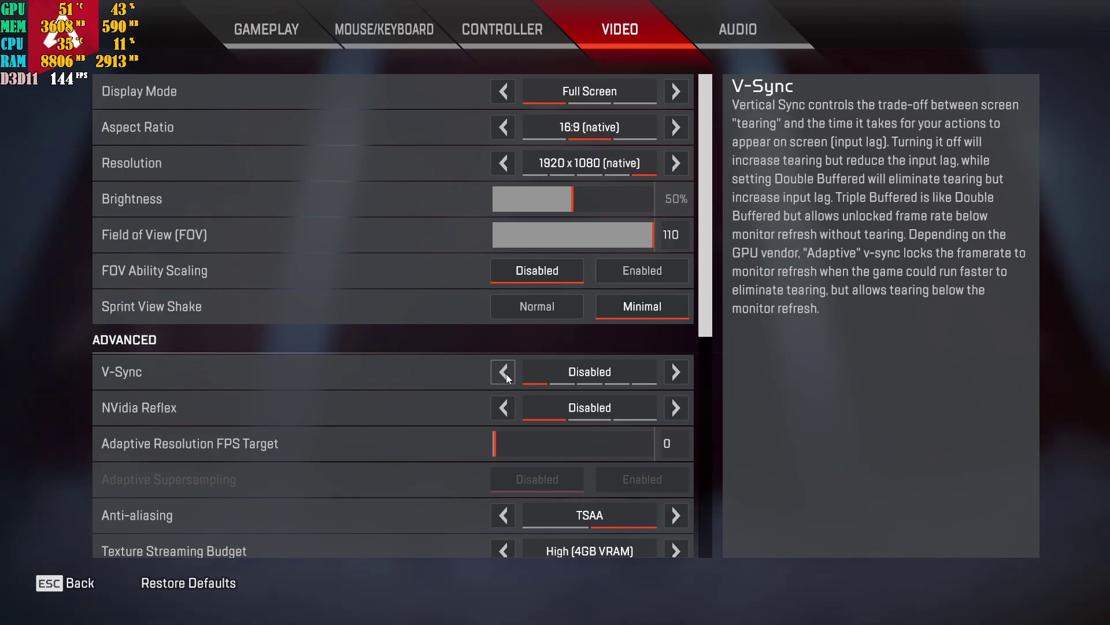
# Cycle V-Sync through Double Buffered, Adaptive and Adaptive (1/2 Rate), then back to Disabled.
pyautogui.click(675, 371)
pyautogui.click(675, 373)
pyautogui.click(675, 373)
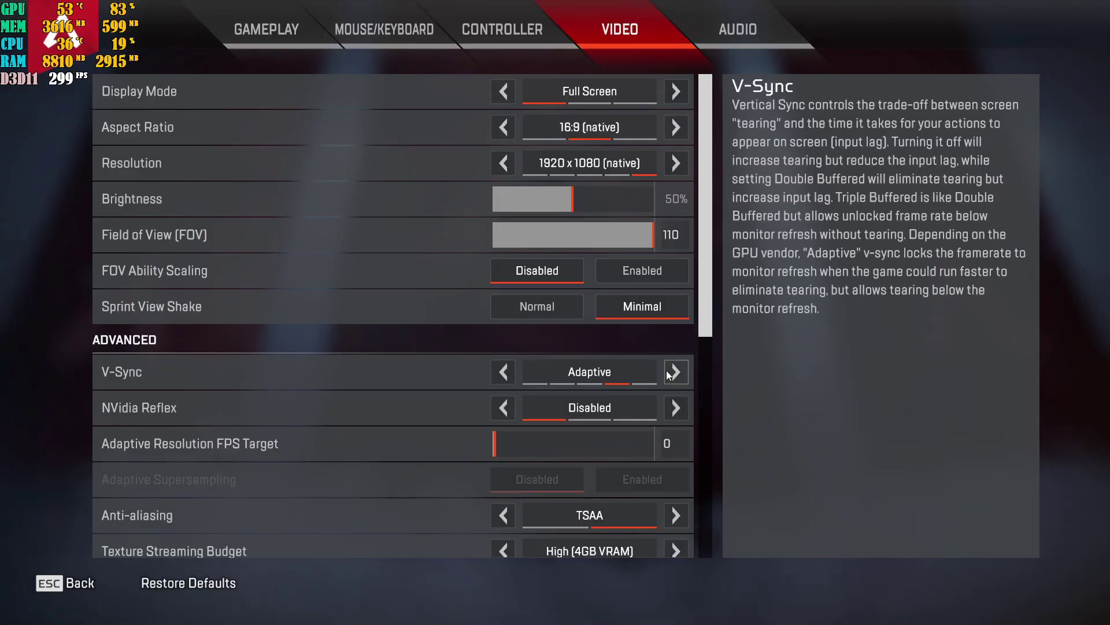
pyautogui.click(674, 373)
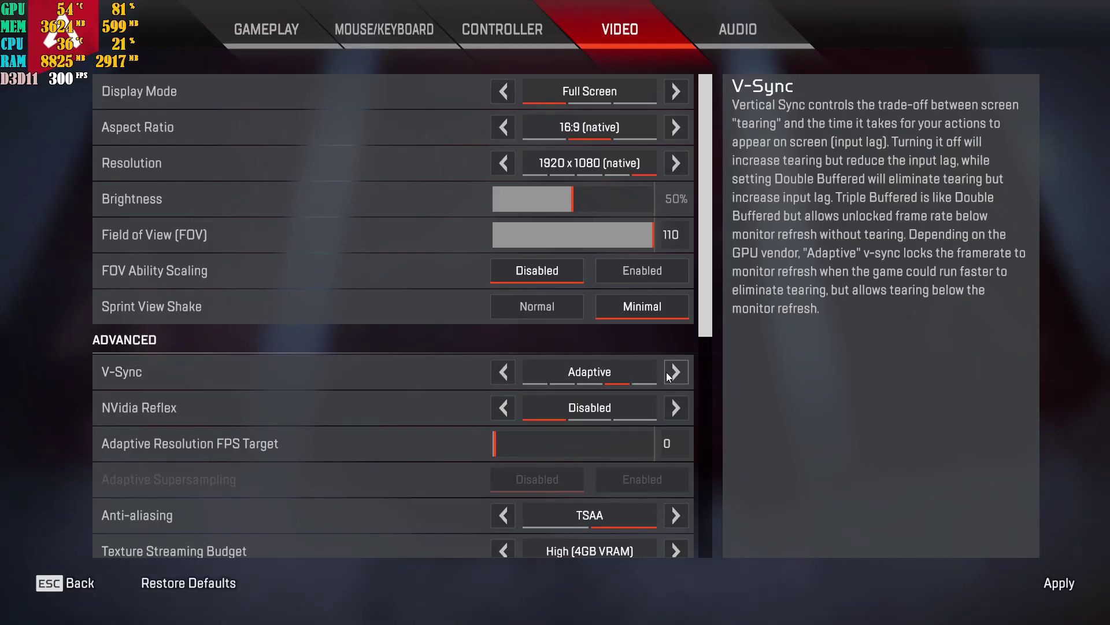
pyautogui.click(674, 373)
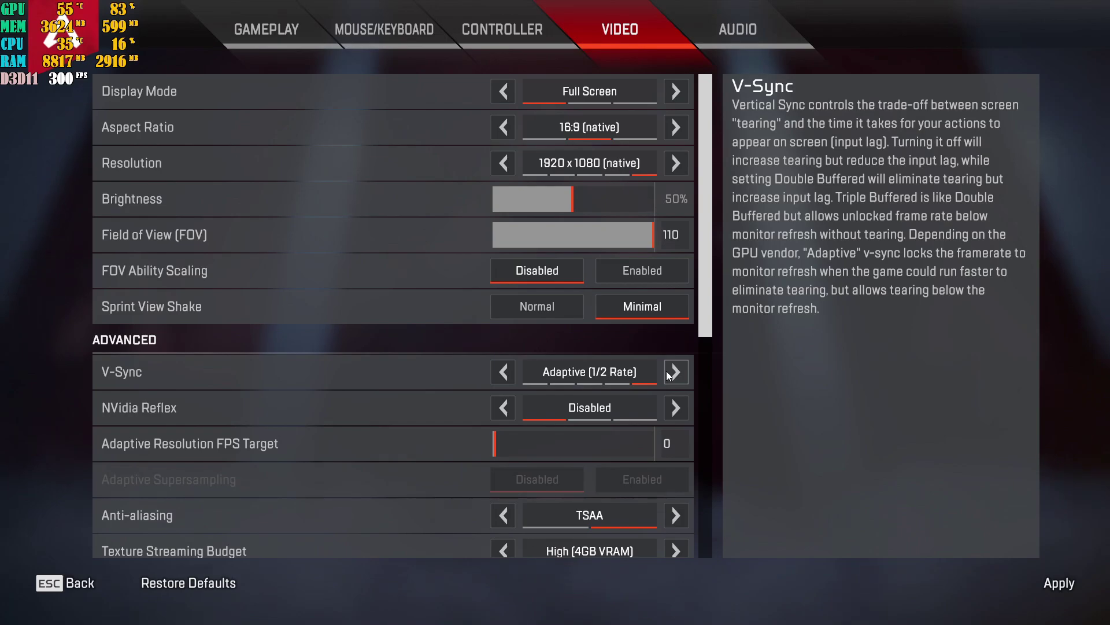
pyautogui.click(501, 375)
pyautogui.click(501, 374)
pyautogui.click(501, 375)
pyautogui.click(501, 374)
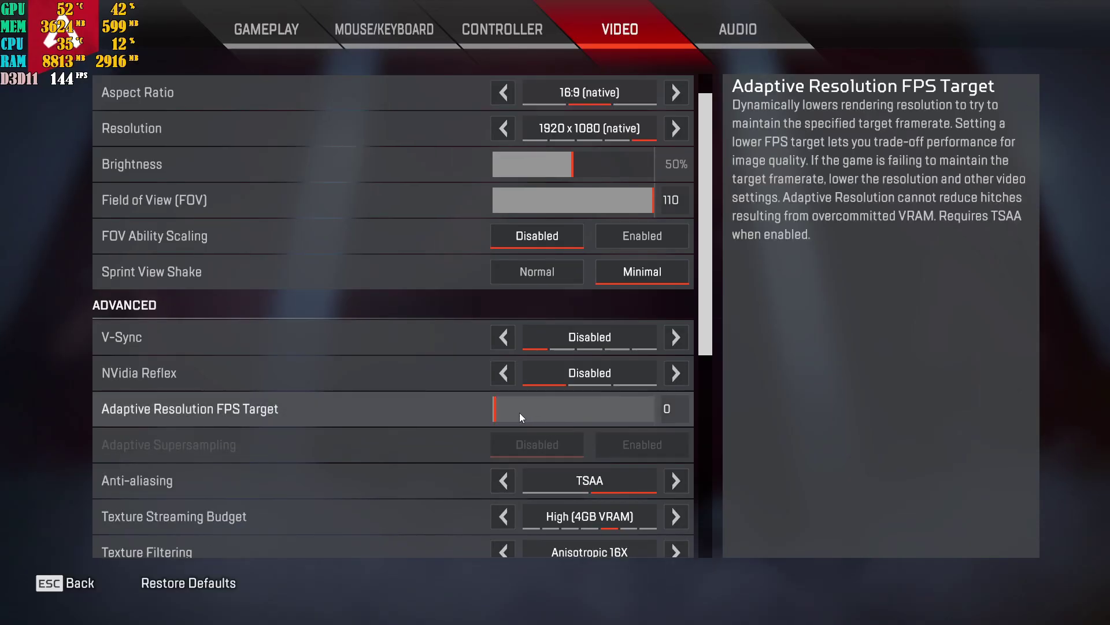
# Set Anti-aliasing to None, apply the video settings, and back out to the lobby.
pyautogui.scroll(-2, 532, 414)
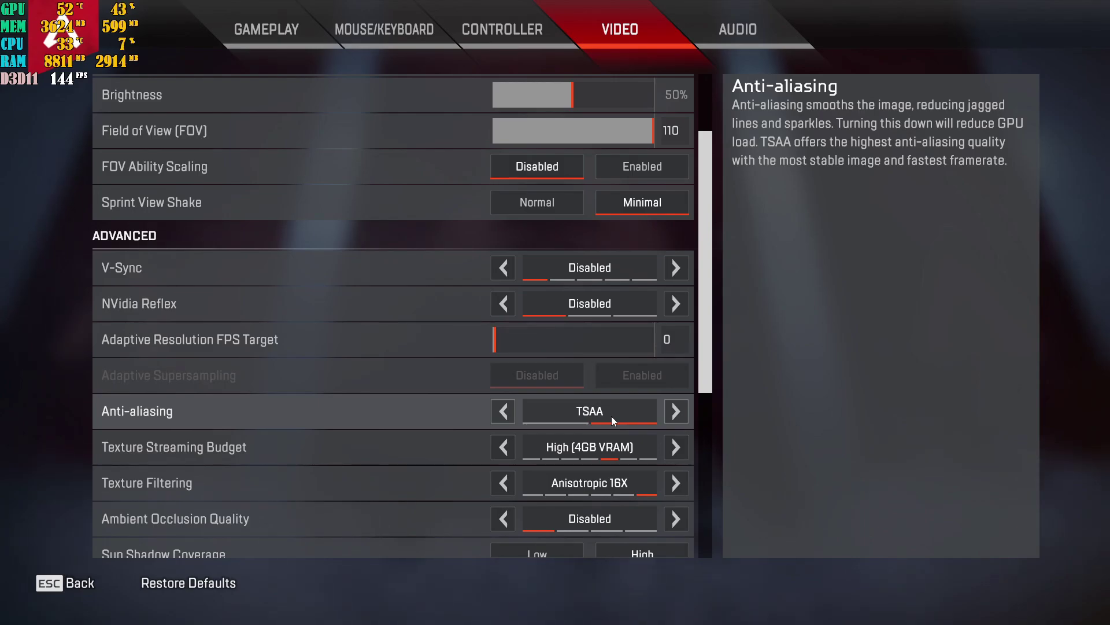
pyautogui.click(504, 411)
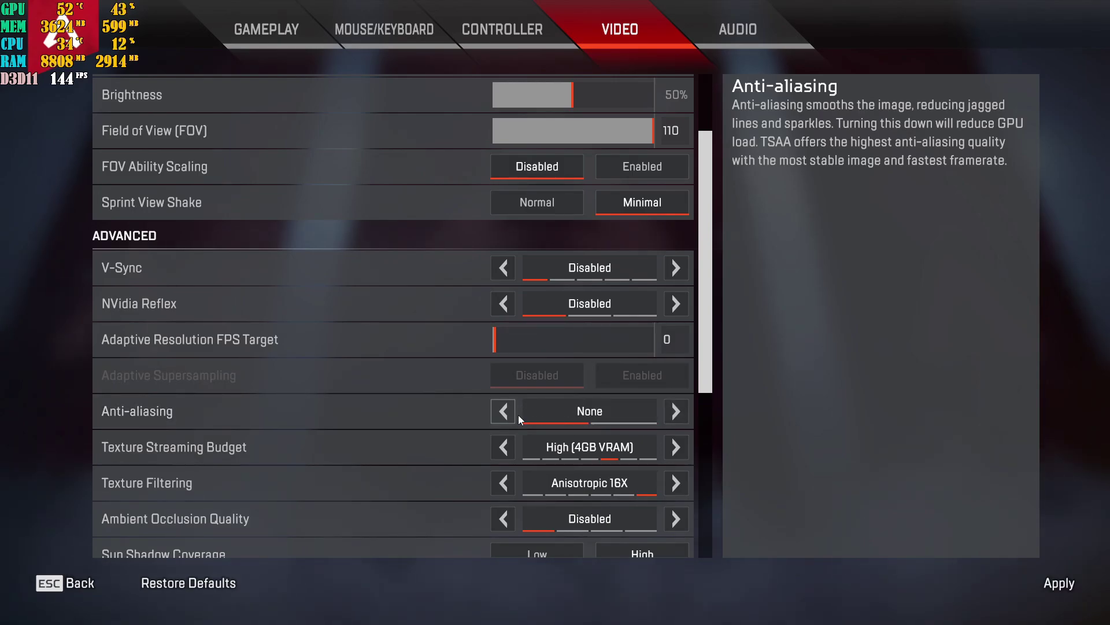
pyautogui.click(1059, 583)
pyautogui.scroll(-1, 686, 526)
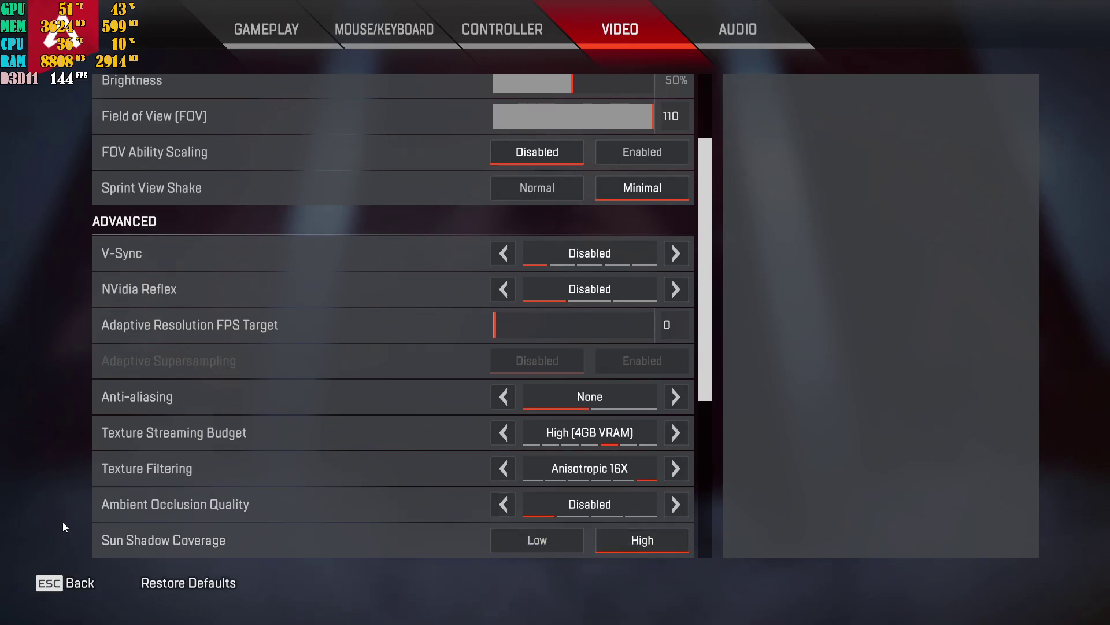
pyautogui.press('Escape')
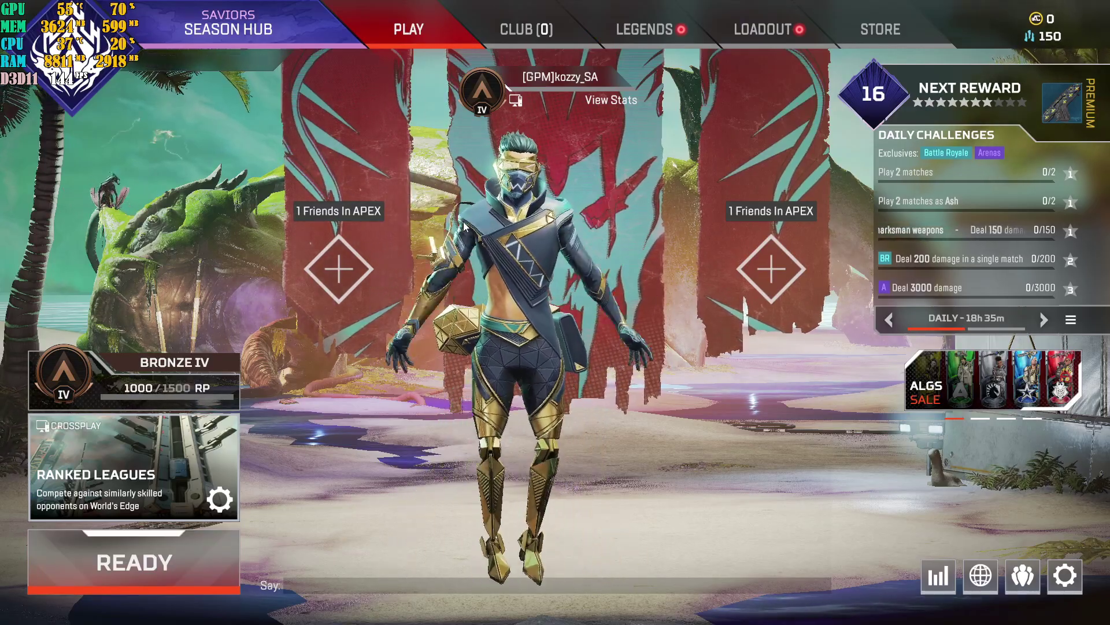
# Reopen the video settings, switch Anti-aliasing to TSAA, apply it, and return to the lobby.
pyautogui.click(1064, 576)
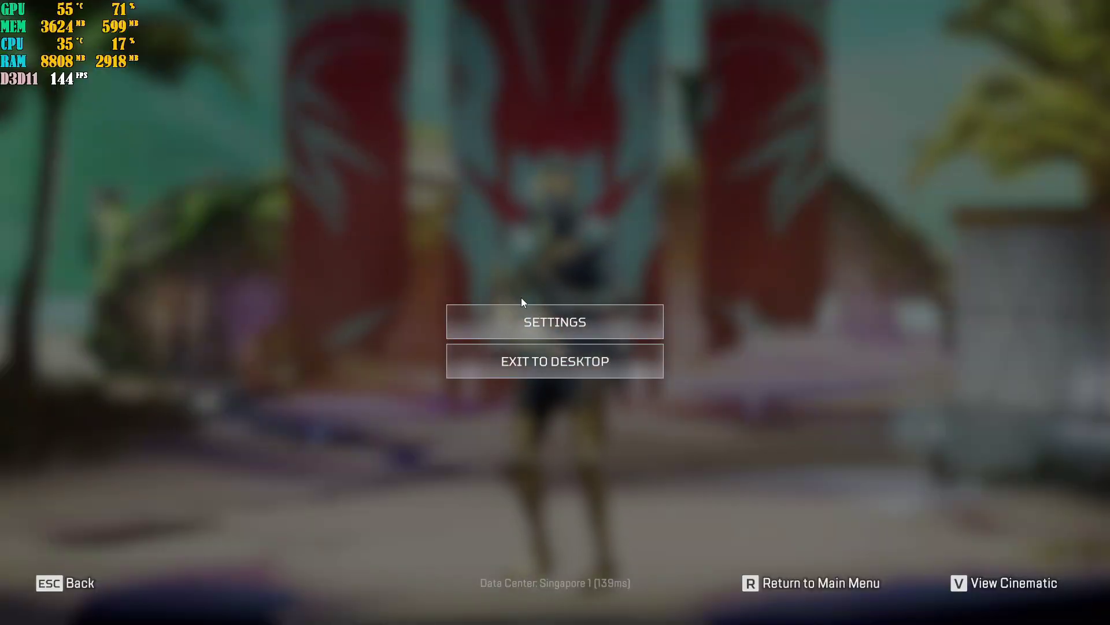
pyautogui.click(555, 321)
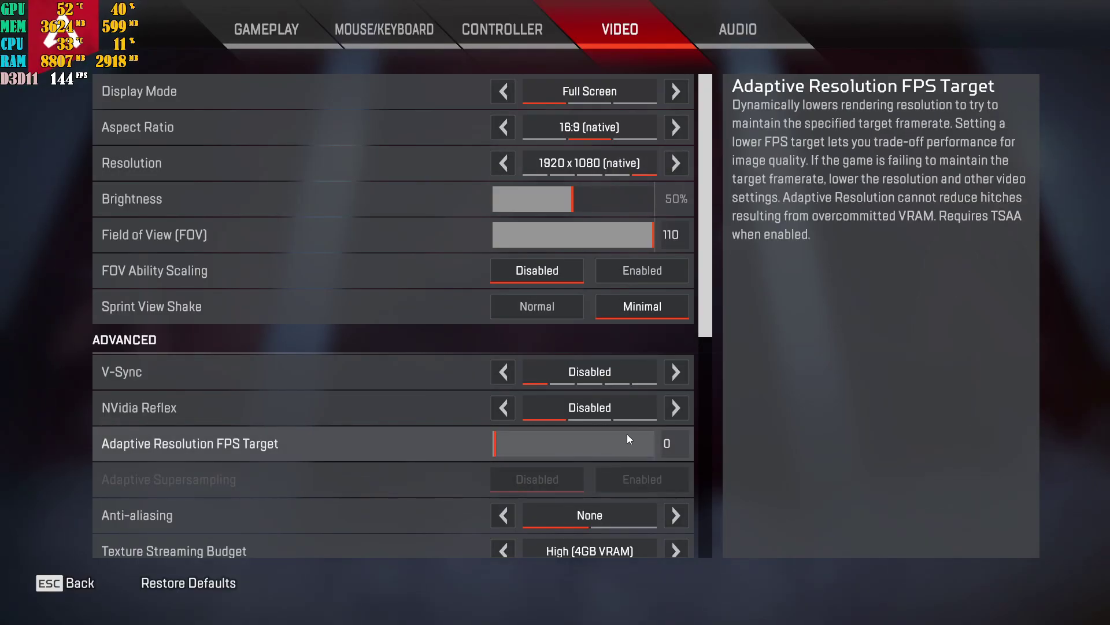
pyautogui.scroll(-3, 665, 450)
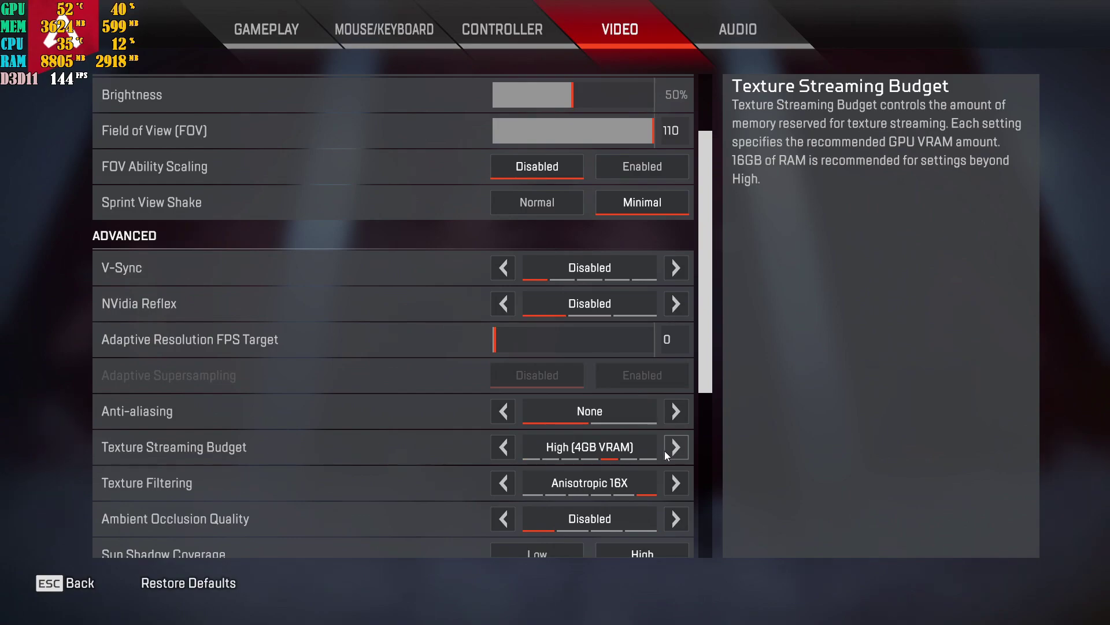
pyautogui.click(674, 411)
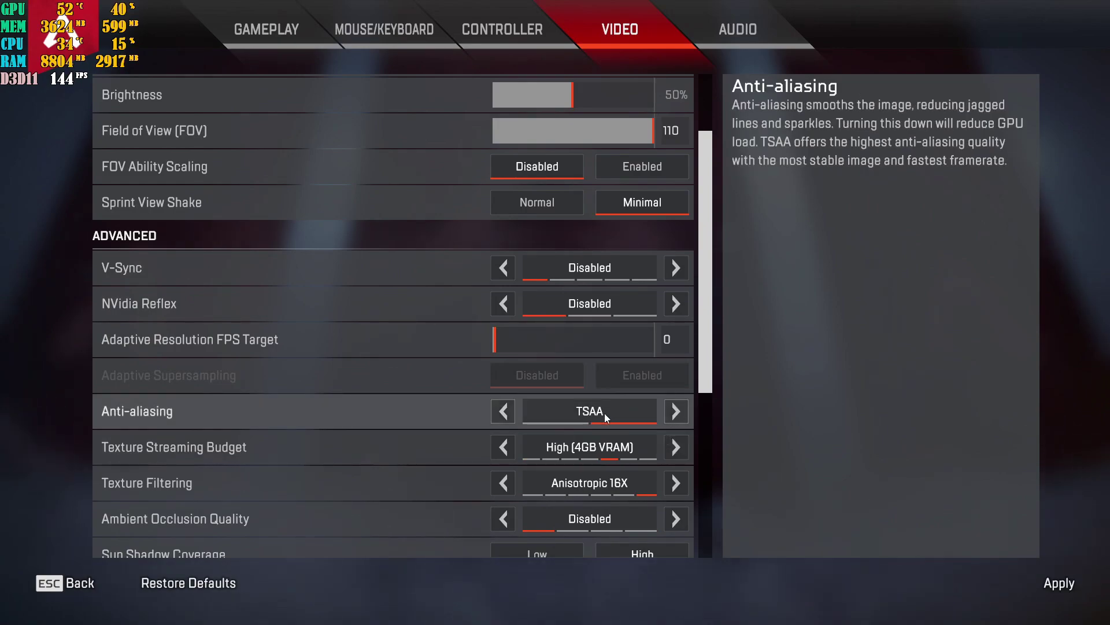
pyautogui.click(1059, 583)
pyautogui.click(35, 586)
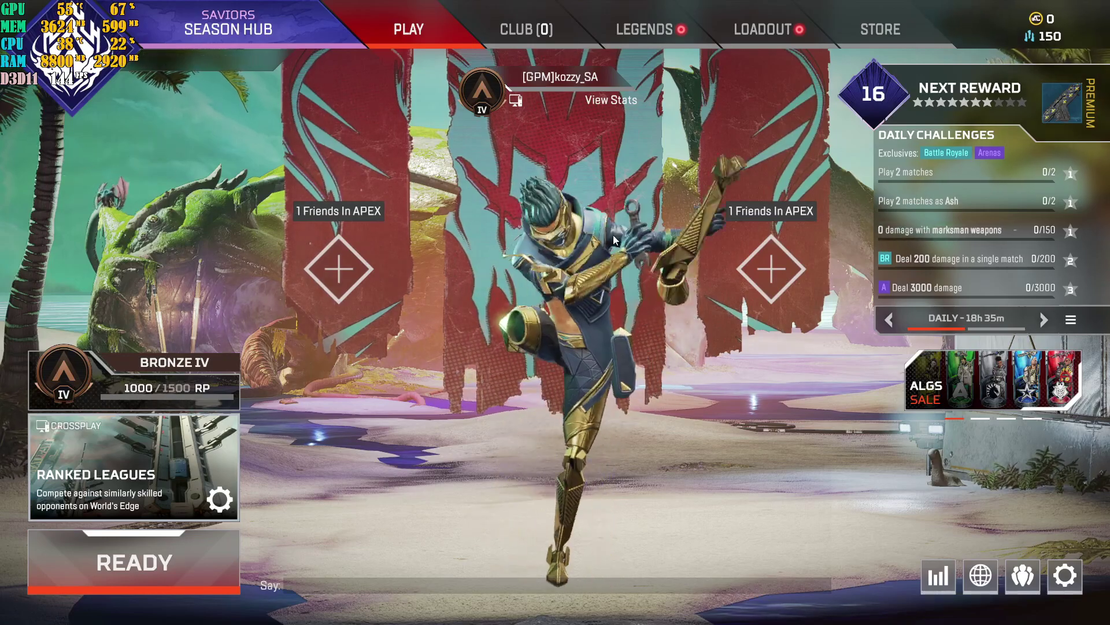
pyautogui.click(1064, 589)
# Open the video settings and raise Texture Streaming Budget up to Insane (8GB VRAM).
pyautogui.click(546, 325)
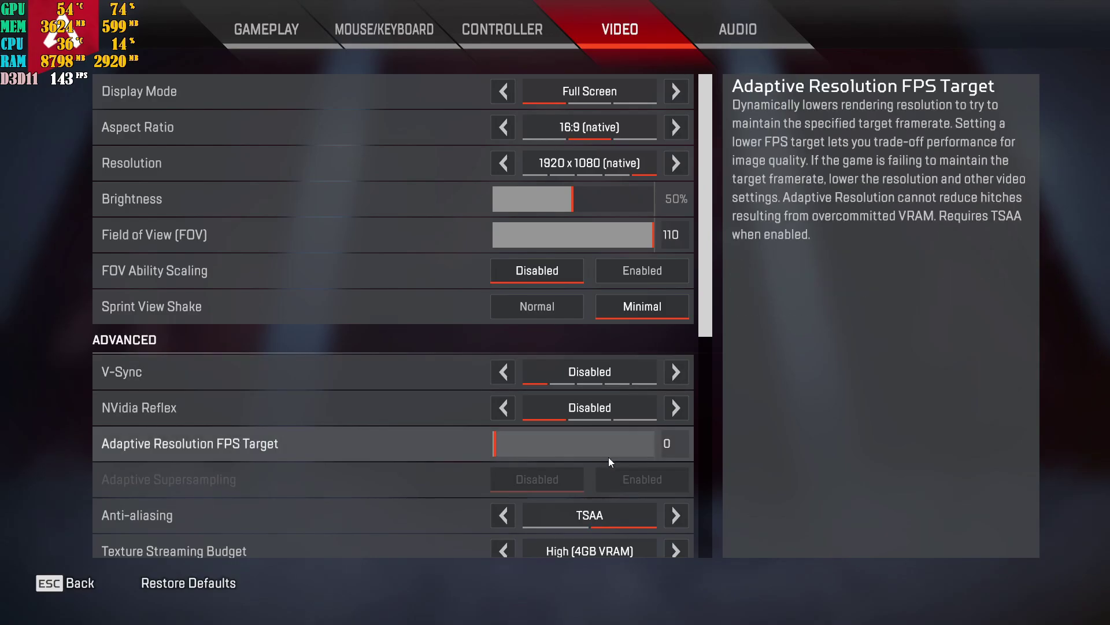
pyautogui.scroll(-2, 609, 457)
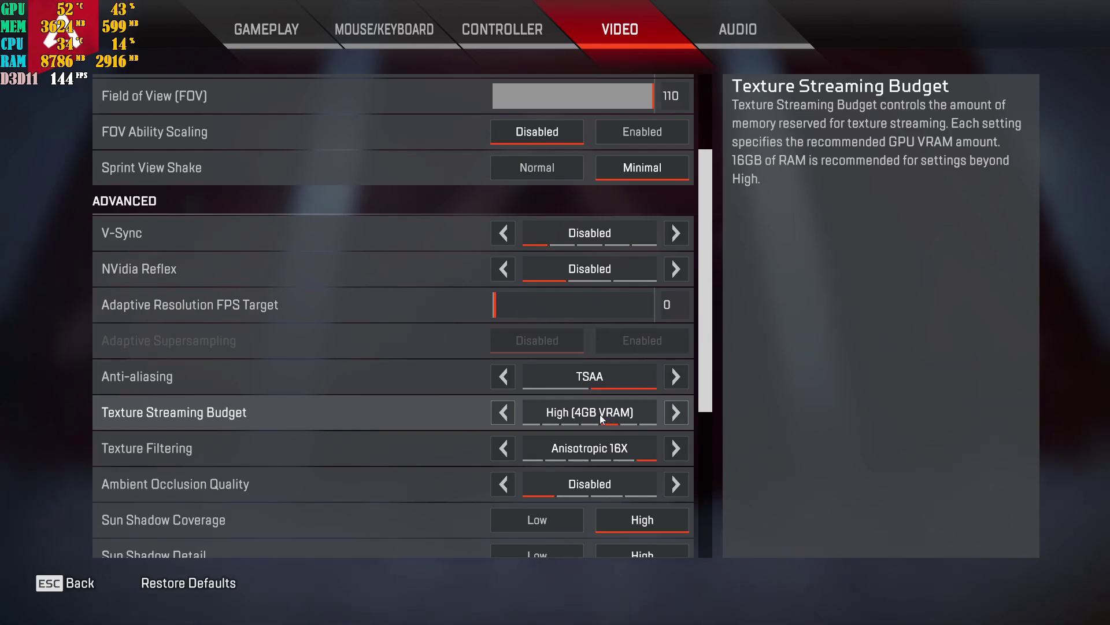
pyautogui.click(674, 414)
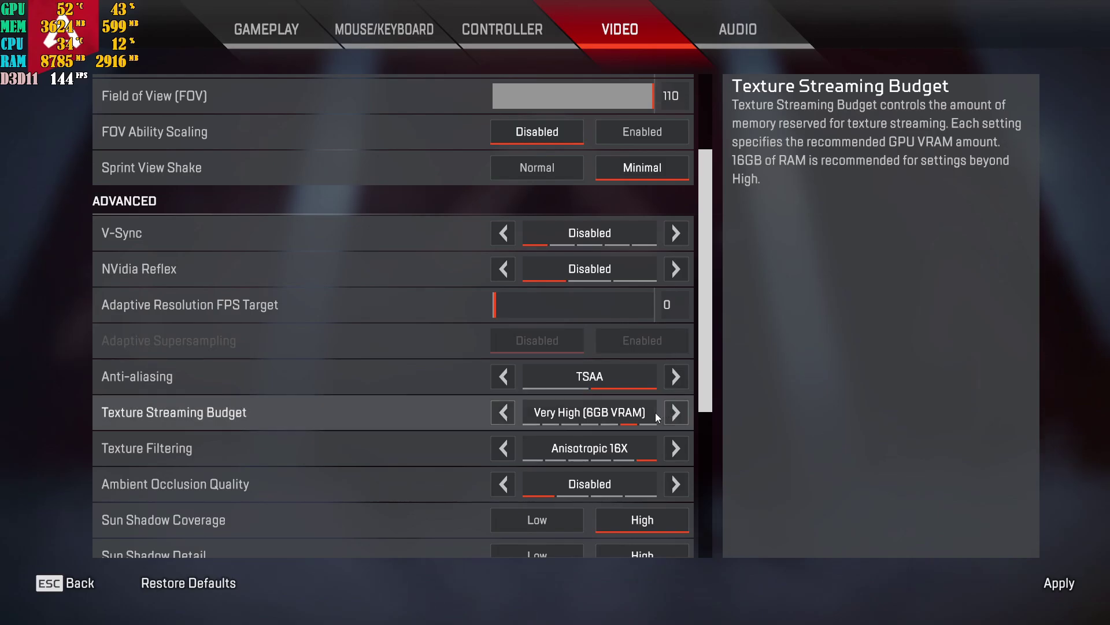
pyautogui.click(506, 414)
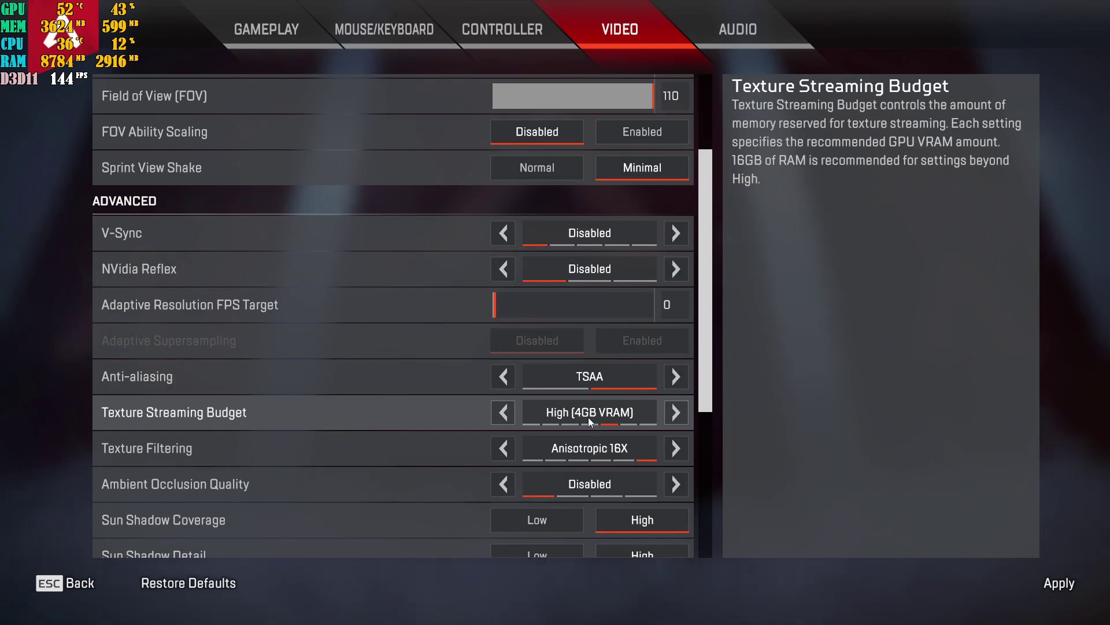
pyautogui.click(675, 413)
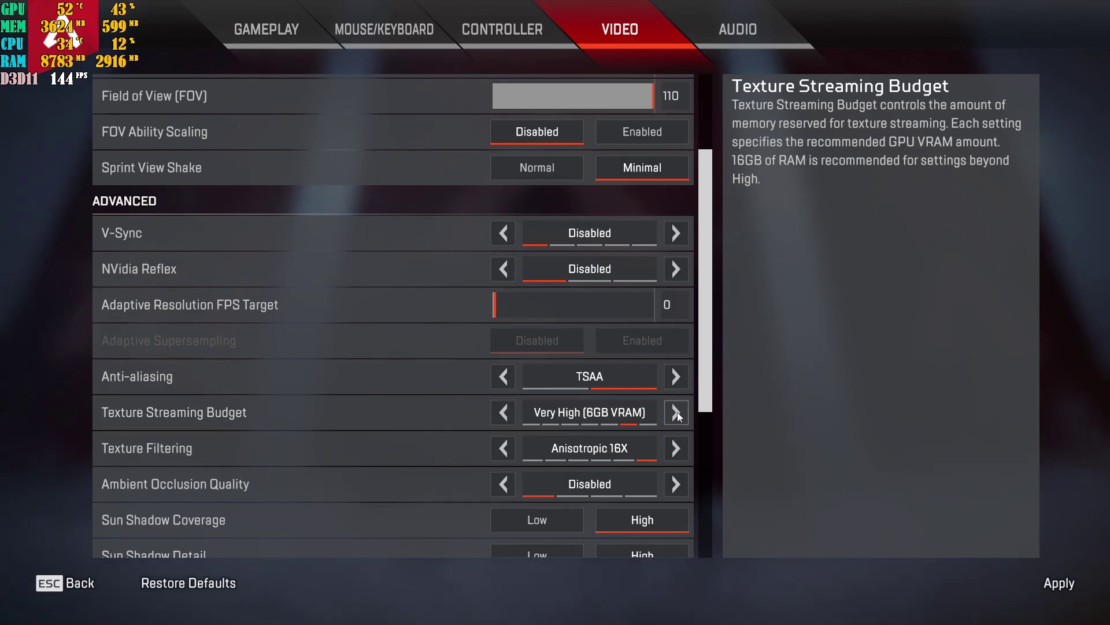
pyautogui.click(675, 414)
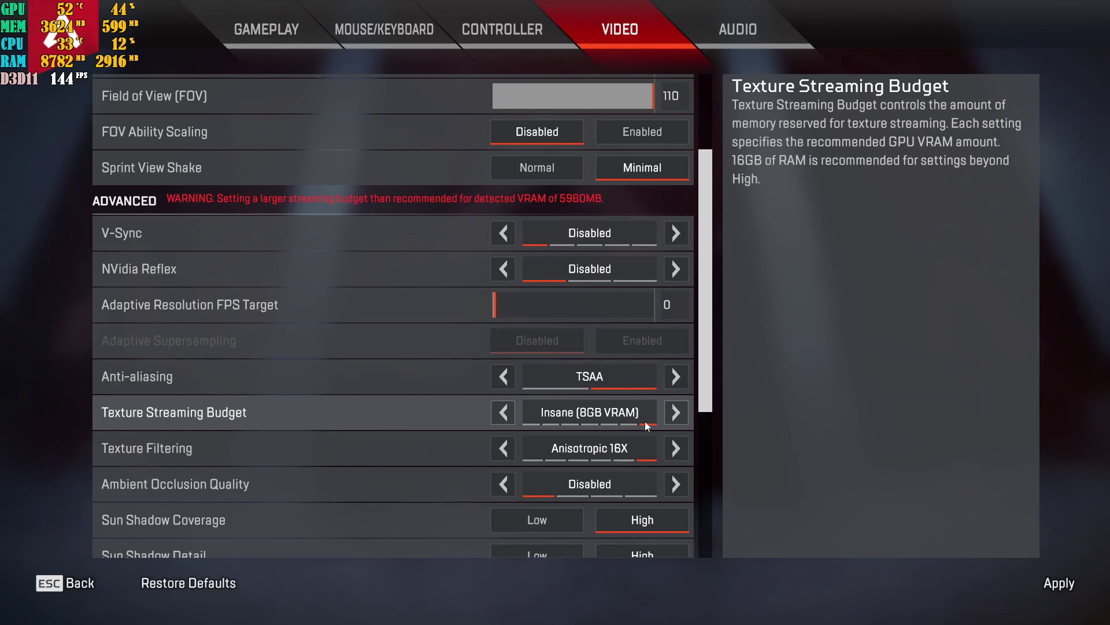
# Step the texture budget down to None, then back up to High (4GB VRAM).
pyautogui.click(505, 413)
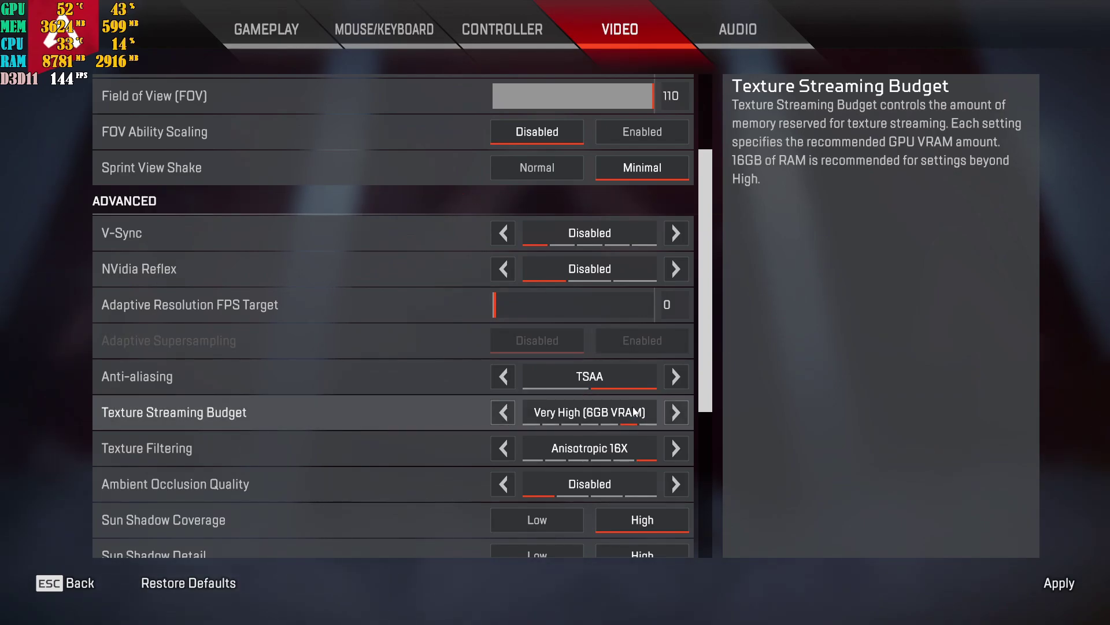
pyautogui.click(503, 414)
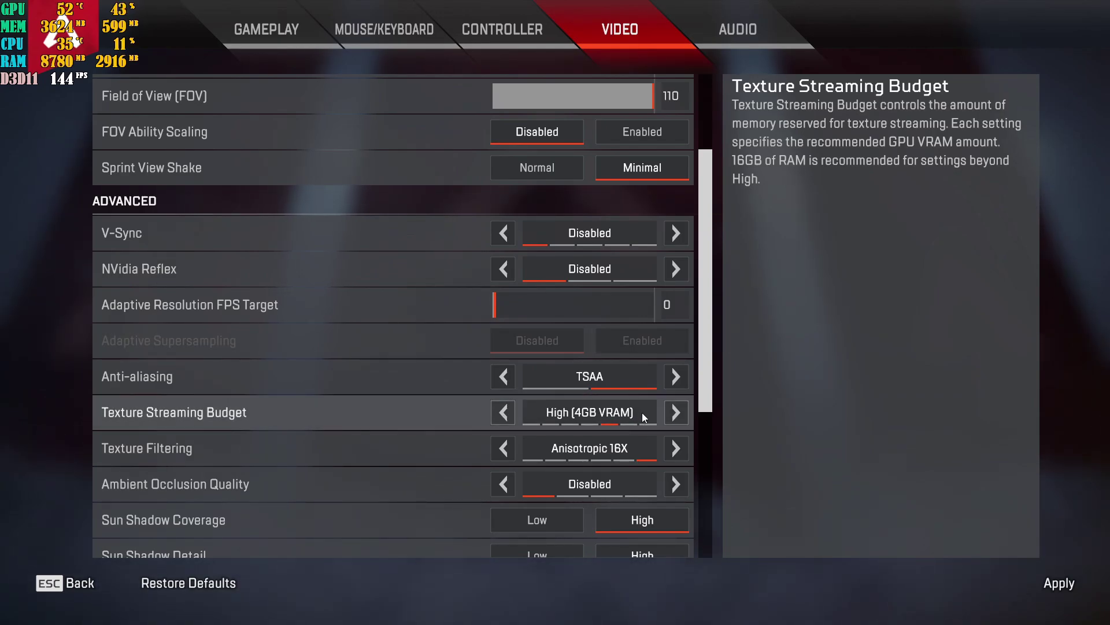
pyautogui.click(505, 413)
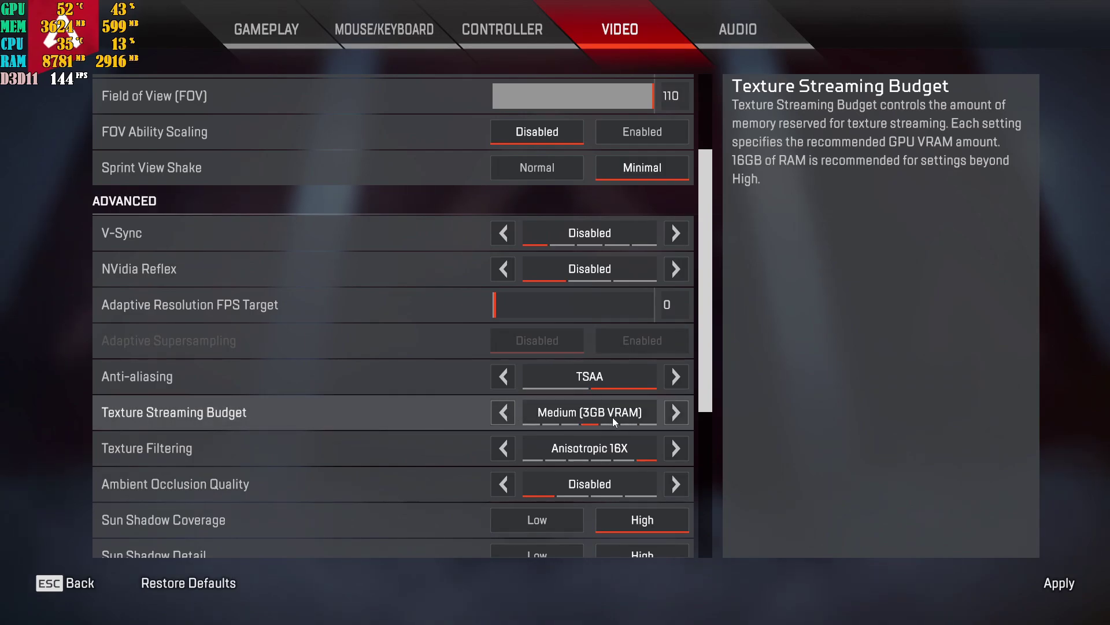
pyautogui.click(505, 413)
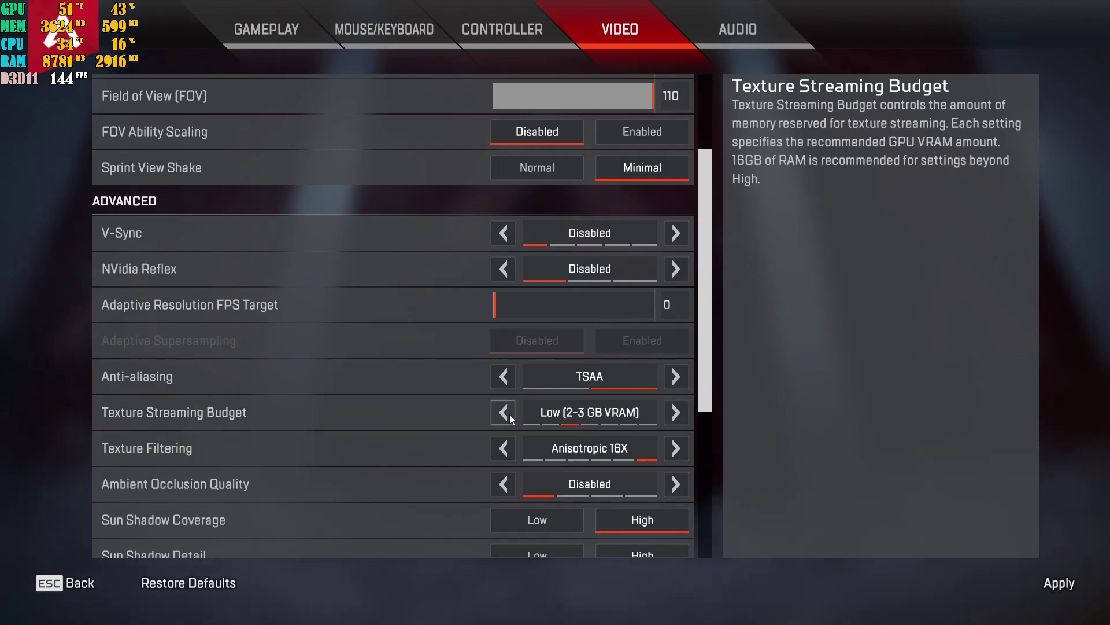
pyautogui.press('Left')
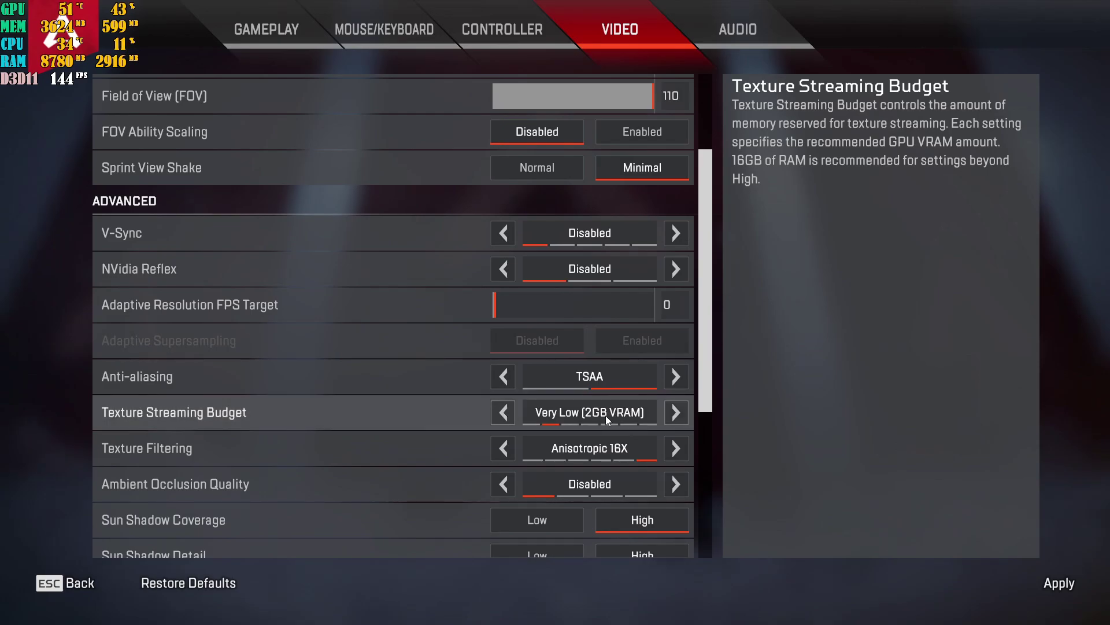
pyautogui.click(504, 417)
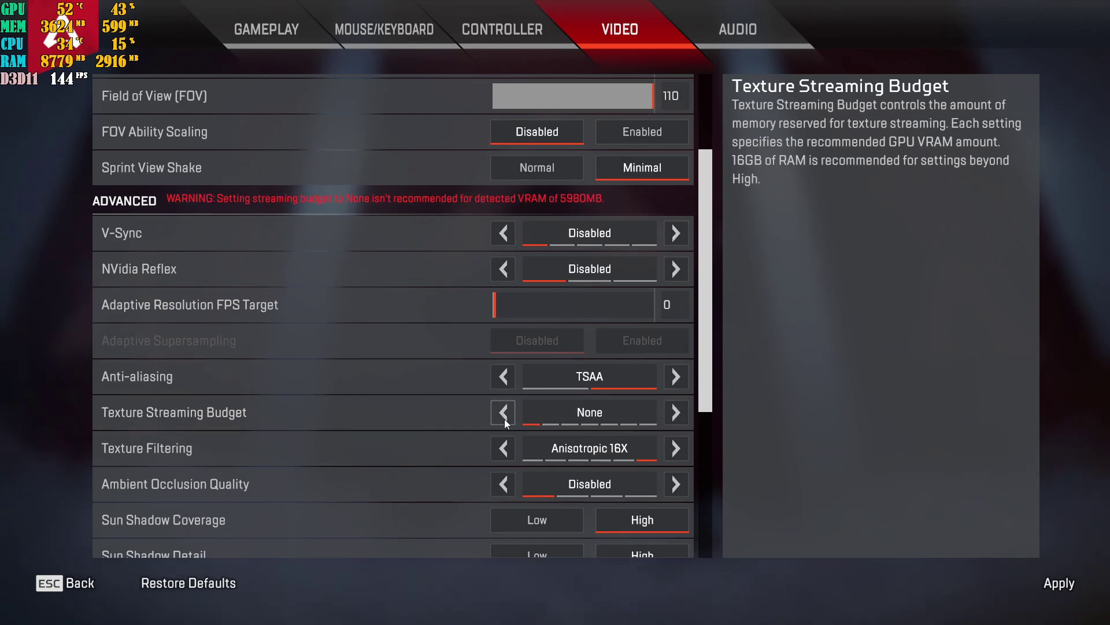
pyautogui.click(580, 415)
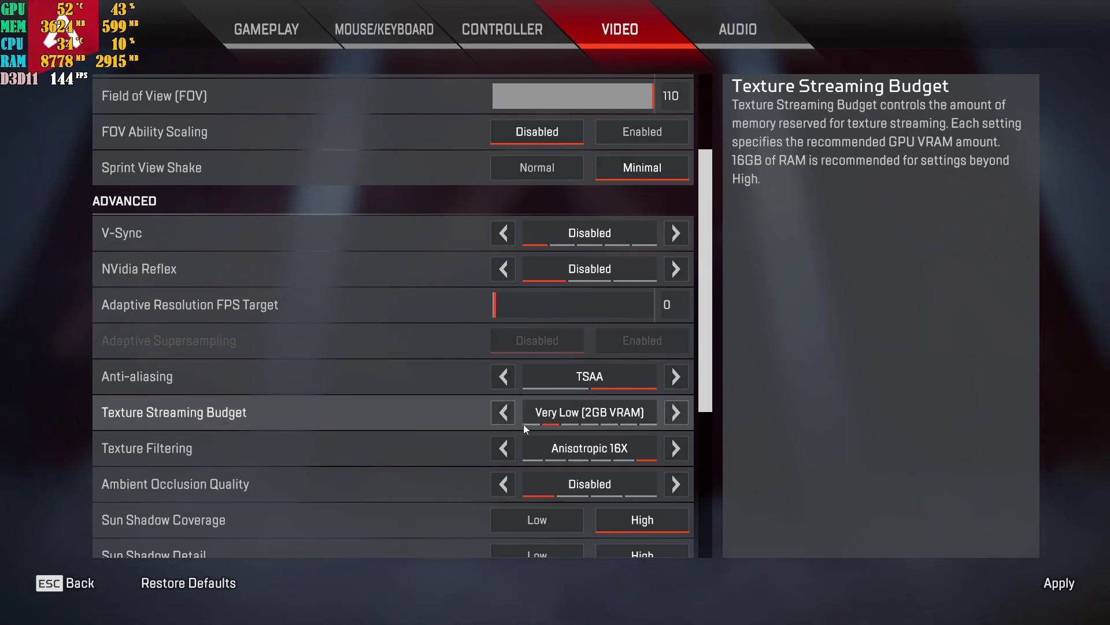
pyautogui.click(674, 414)
pyautogui.click(675, 414)
pyautogui.click(673, 414)
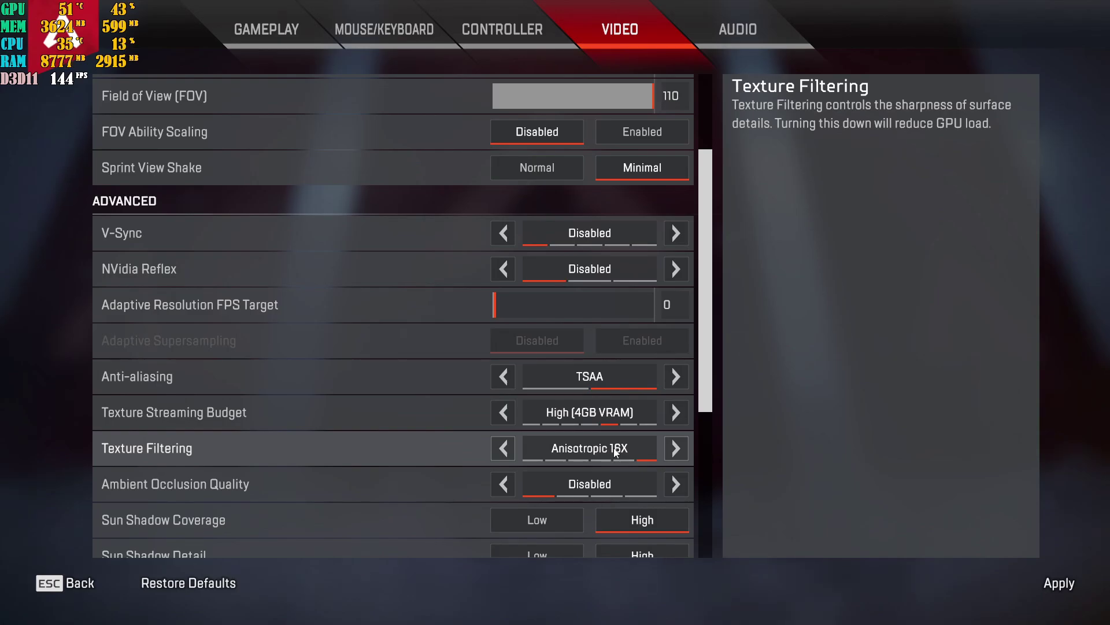
# Scroll through the shadow, effects, impact marks and ragdoll rows, then return to the lobby.
pyautogui.scroll(-3, 579, 485)
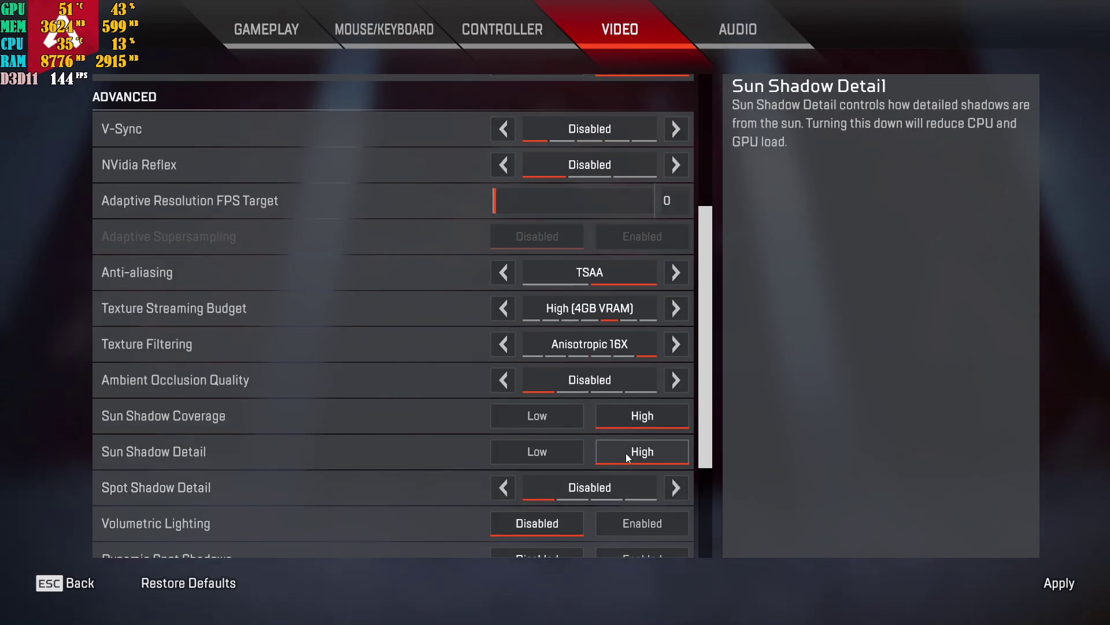
pyautogui.scroll(-2, 626, 453)
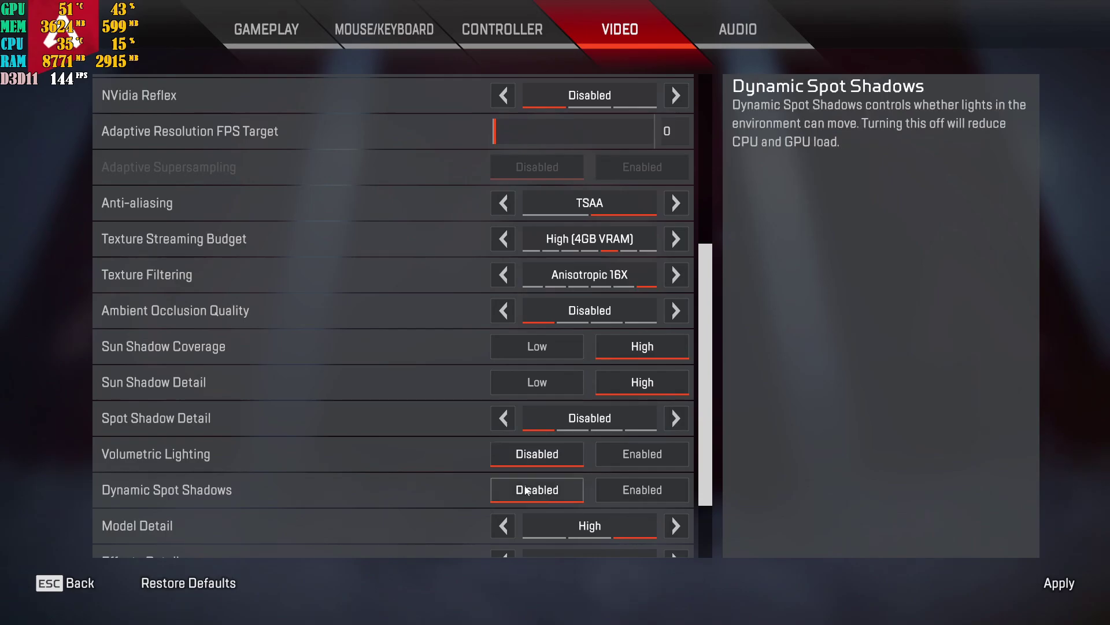
pyautogui.scroll(-3, 551, 491)
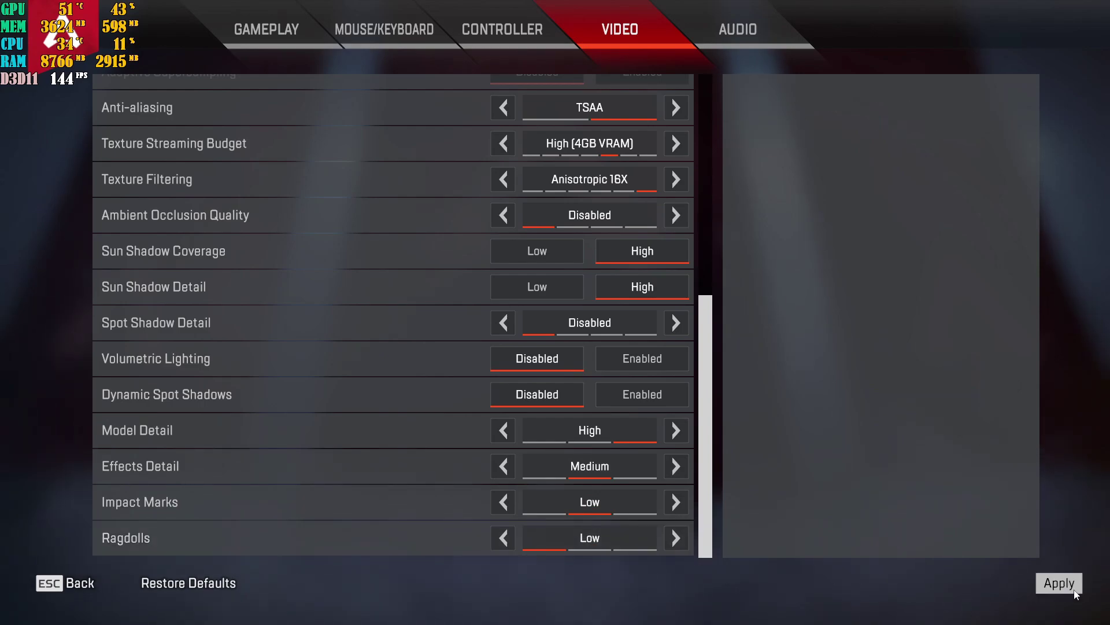
pyautogui.press('Escape')
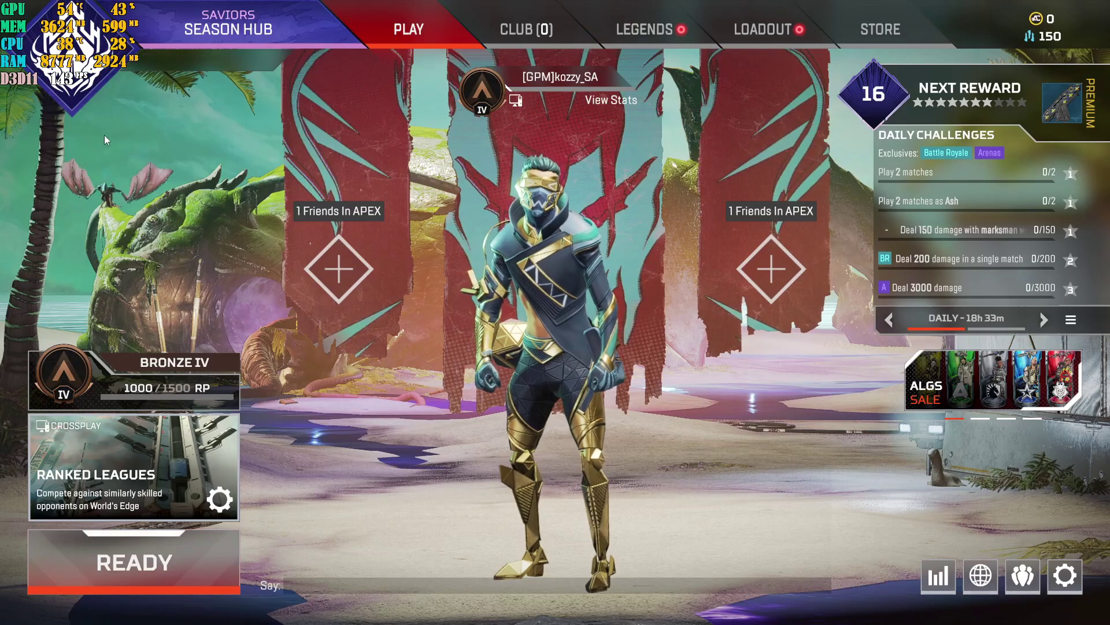